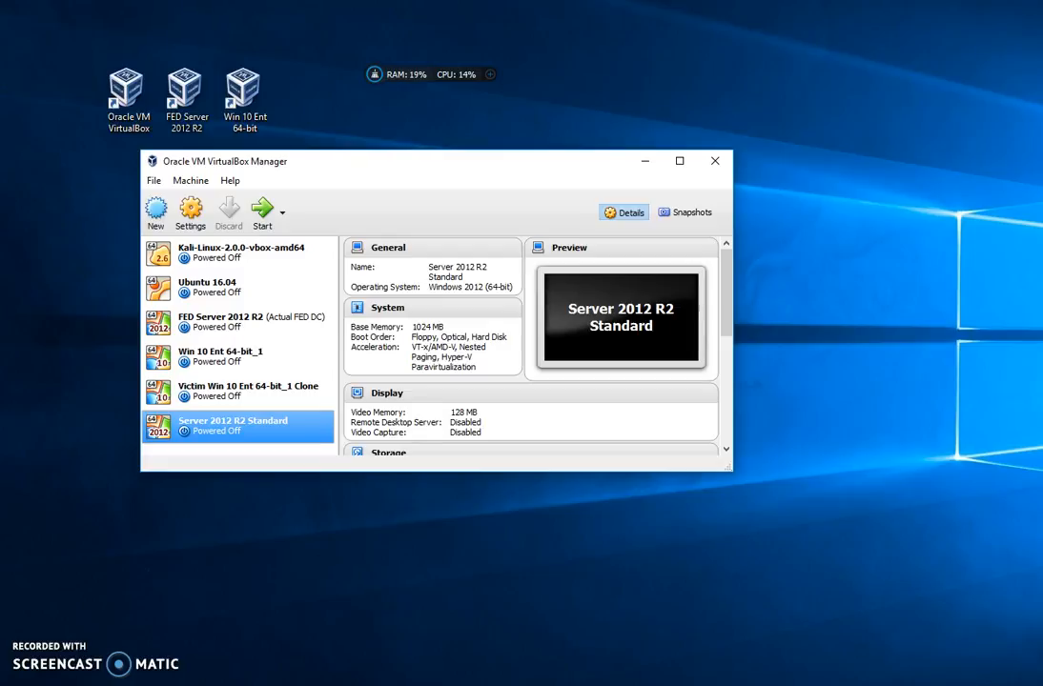
Switch to the Chrome window showing the 7-Zip site, restore it from full screen and move it fully into view.
{"action": "left_click", "coordinate": [510, 682]}
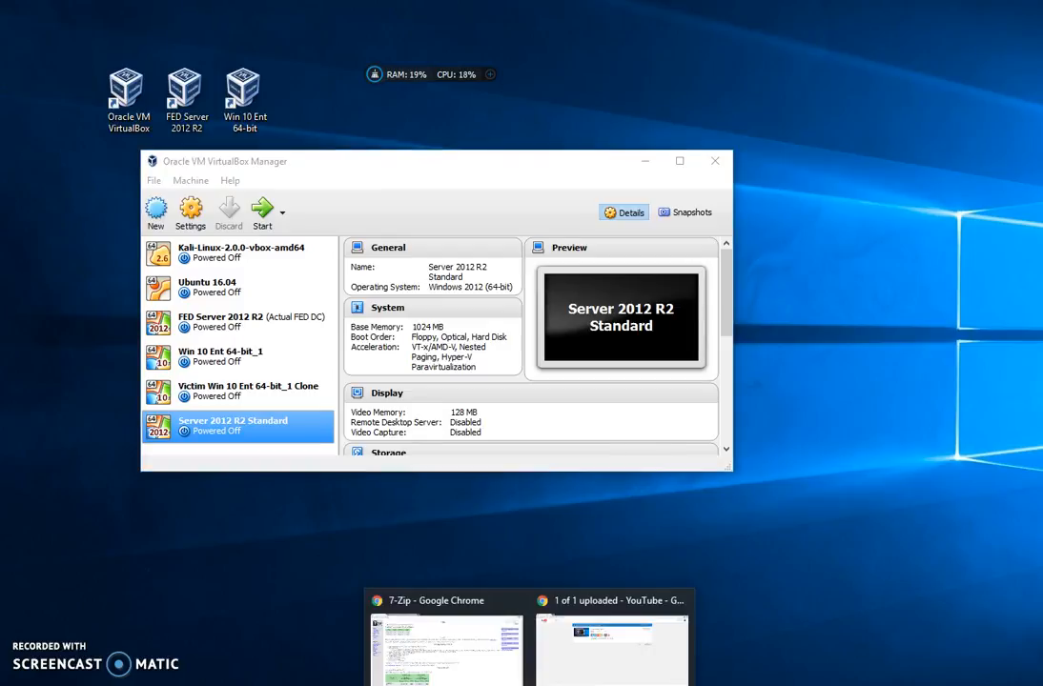
{"action": "left_click", "coordinate": [510, 679]}
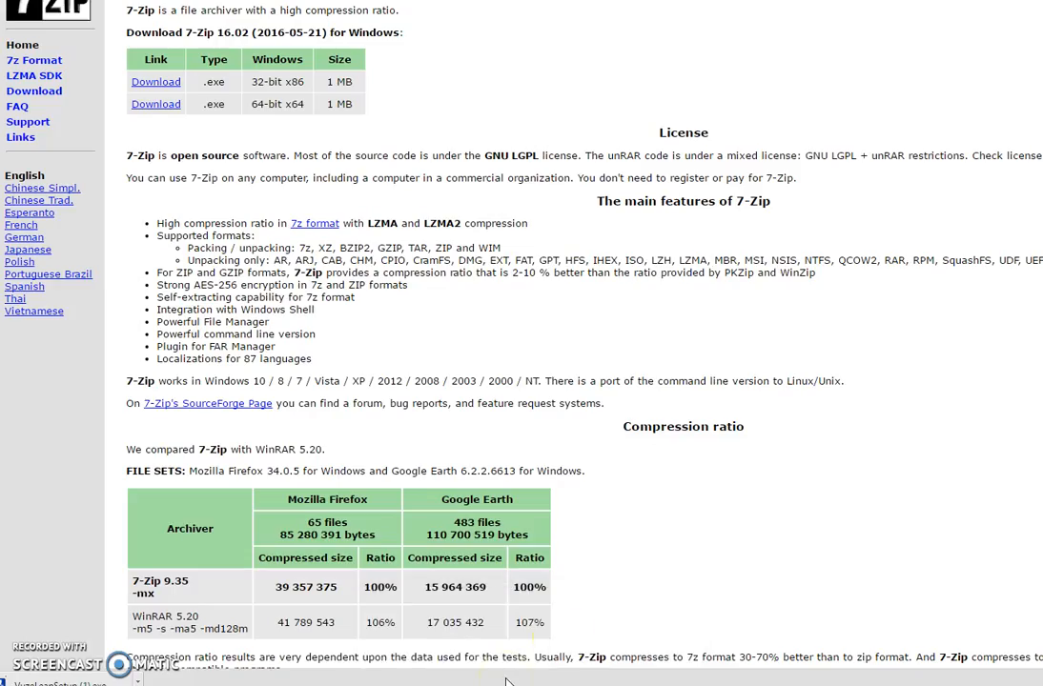
{"action": "key", "text": "super+Down"}
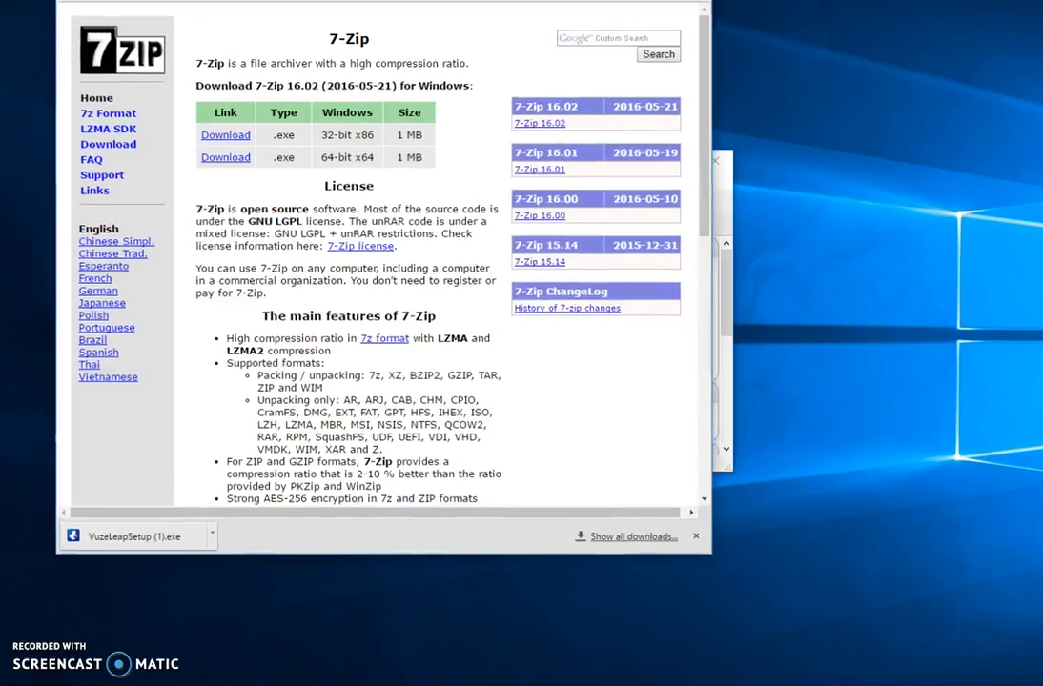
{"action": "left_click_drag", "start_coordinate": [498, 2], "coordinate": [759, 48]}
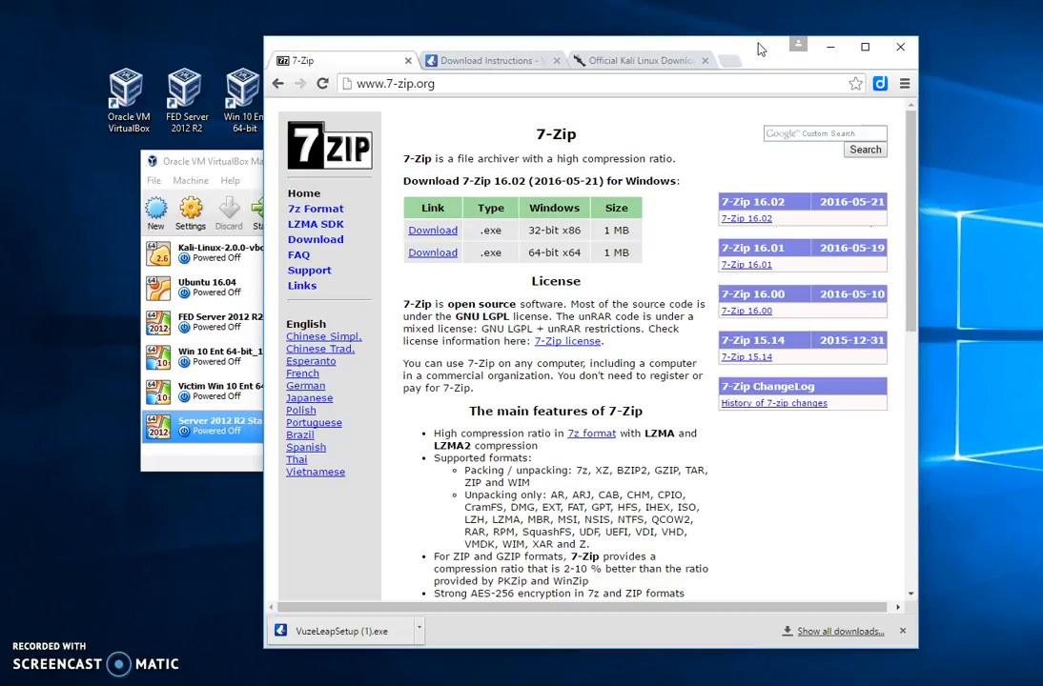
Open the Kali Virtual Images page from the Kali Linux Downloads page.
{"action": "left_click", "coordinate": [648, 62]}
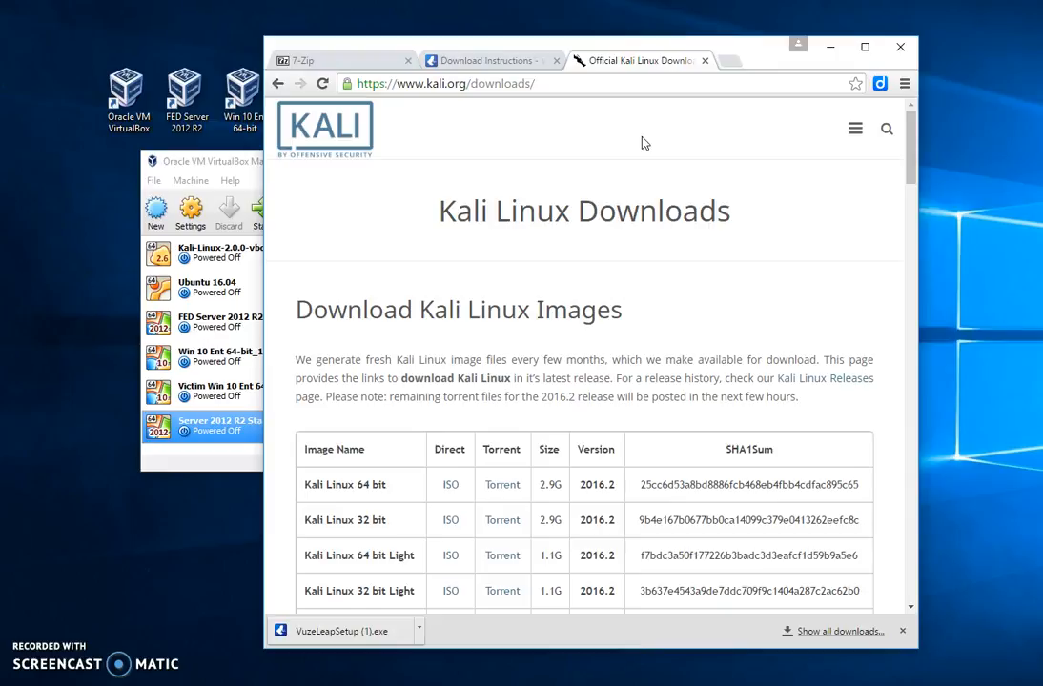
{"action": "left_click_drag", "start_coordinate": [912, 137], "coordinate": [911, 246]}
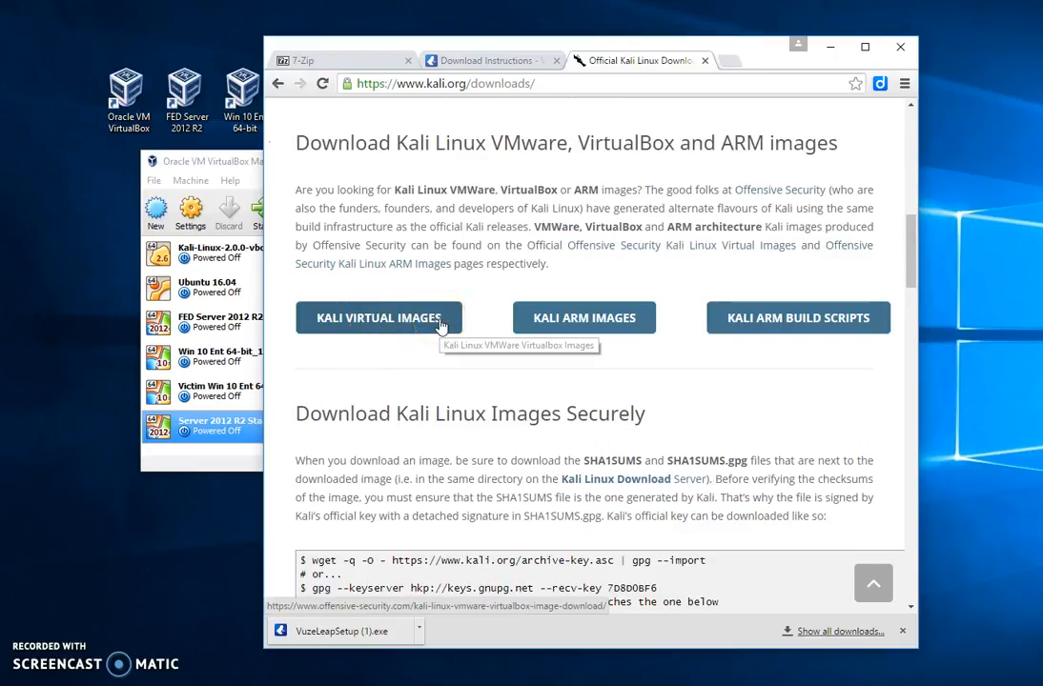
{"action": "left_click", "coordinate": [396, 328]}
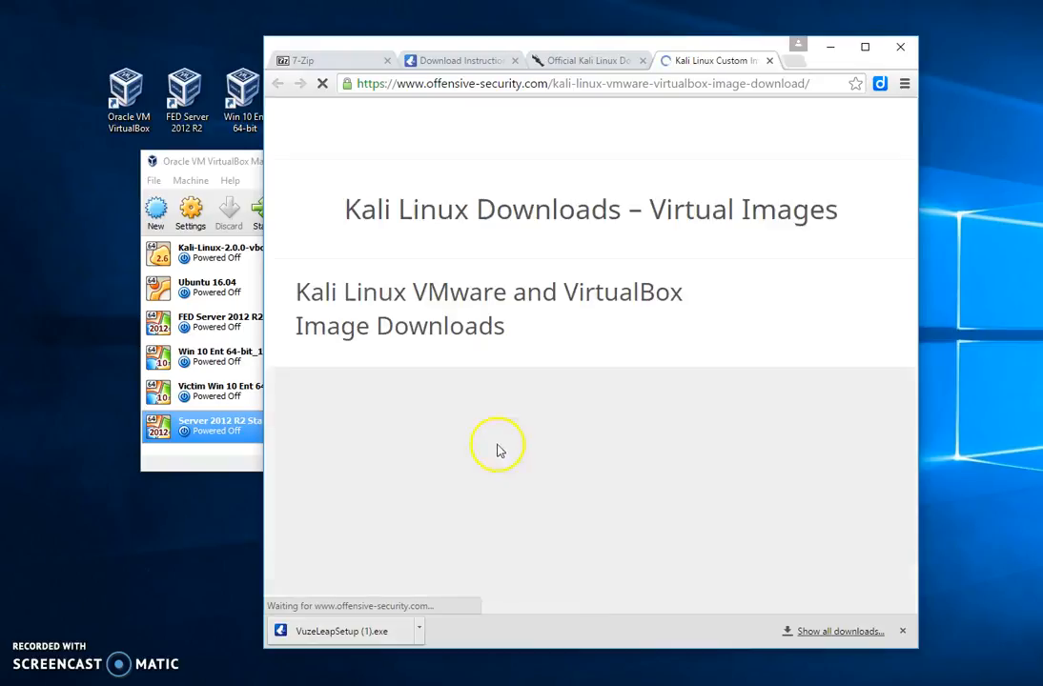
Examine the virtual images page for its notes and the prebuilt Kali Linux VMware and VirtualBox image sections.
{"action": "scroll", "coordinate": [636, 433], "scroll_direction": "down", "scroll_amount": 1}
{"action": "scroll", "coordinate": [638, 437], "scroll_direction": "down", "scroll_amount": 5}
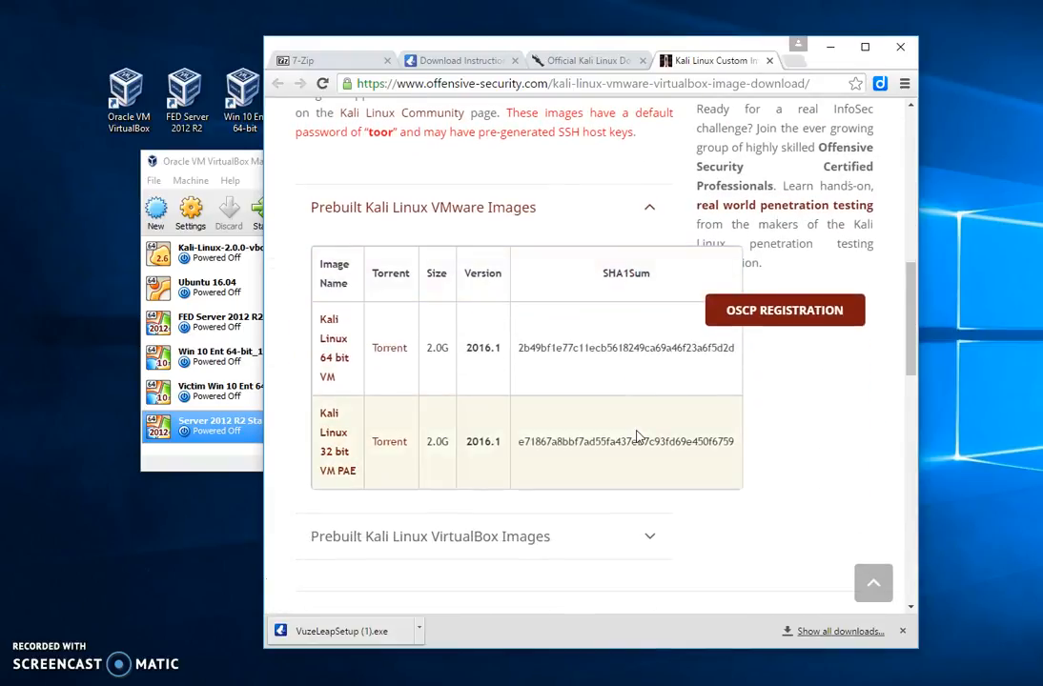
{"action": "scroll", "coordinate": [414, 365], "scroll_direction": "down", "scroll_amount": 5}
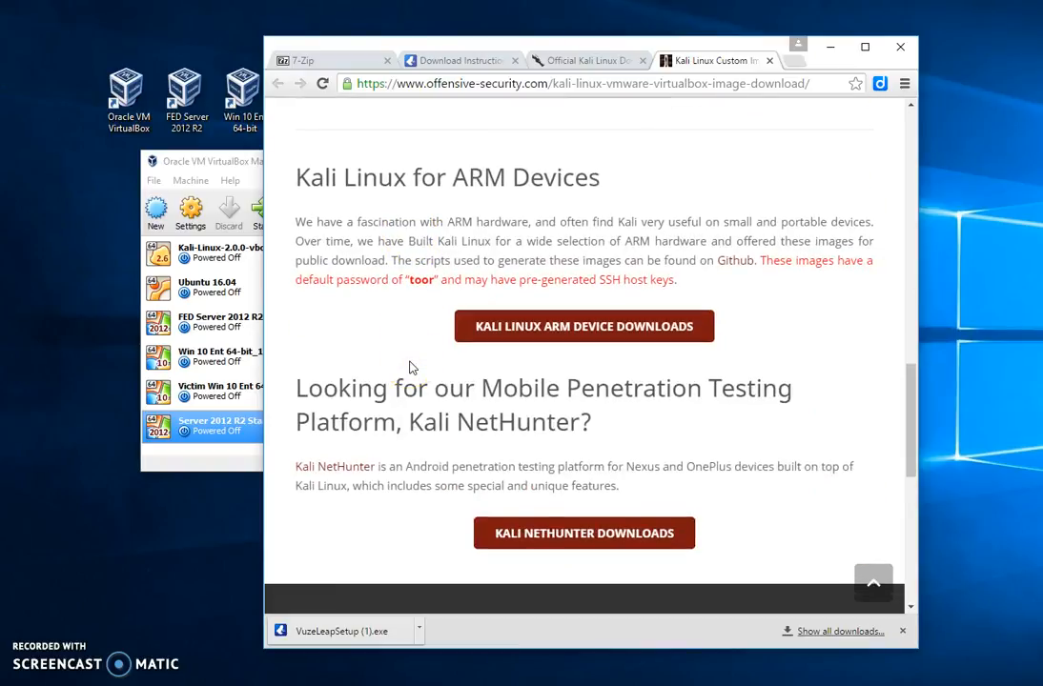
{"action": "scroll", "coordinate": [411, 367], "scroll_direction": "up", "scroll_amount": 10}
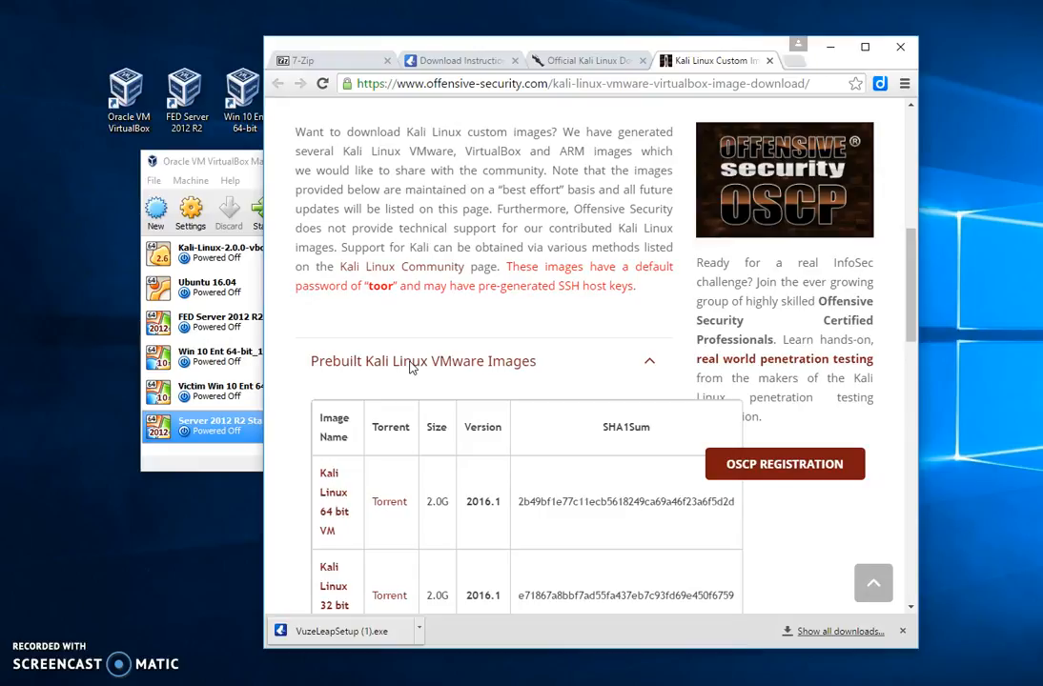
{"action": "scroll", "coordinate": [411, 367], "scroll_direction": "down", "scroll_amount": 15}
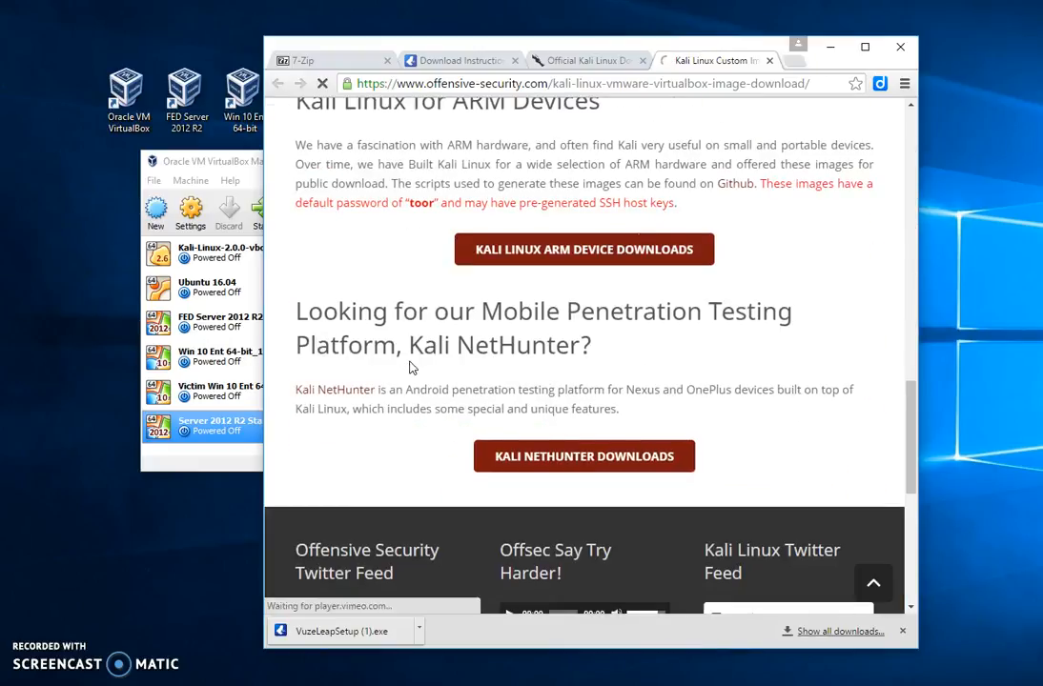
{"action": "scroll", "coordinate": [412, 367], "scroll_direction": "up", "scroll_amount": 6}
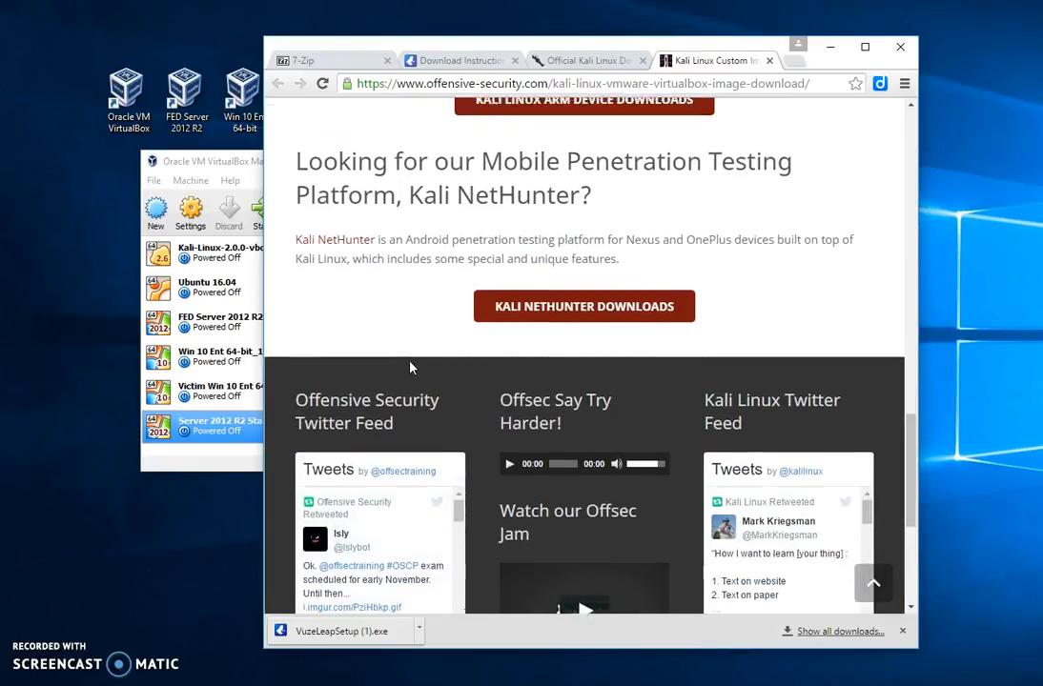
{"action": "scroll", "coordinate": [412, 367], "scroll_direction": "up", "scroll_amount": 4}
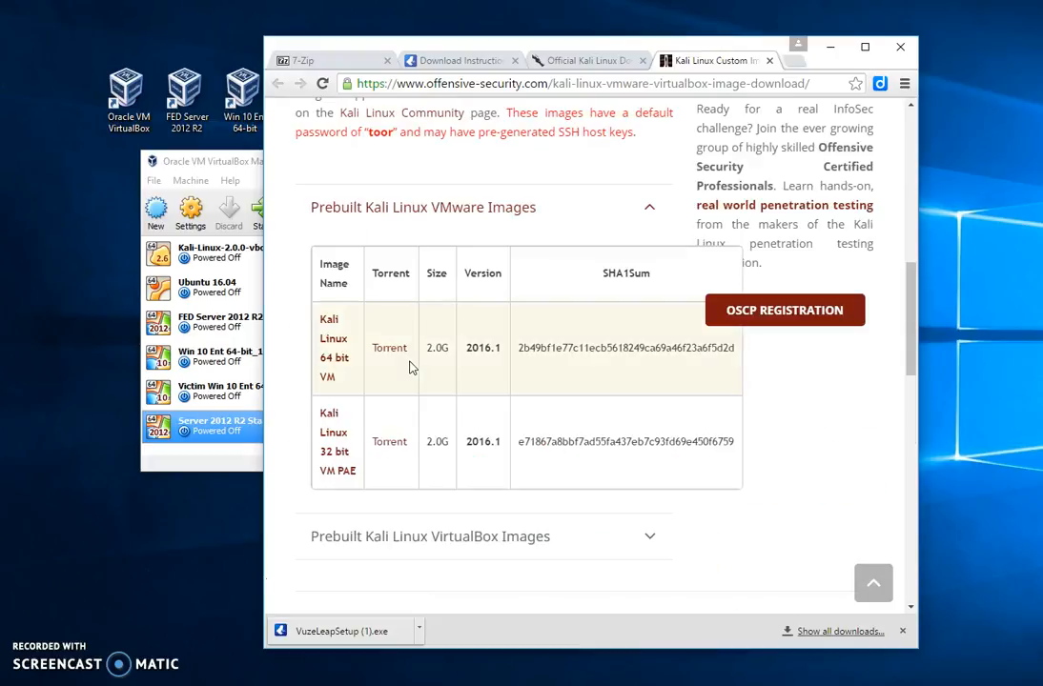
{"action": "scroll", "coordinate": [570, 379], "scroll_direction": "up", "scroll_amount": 5}
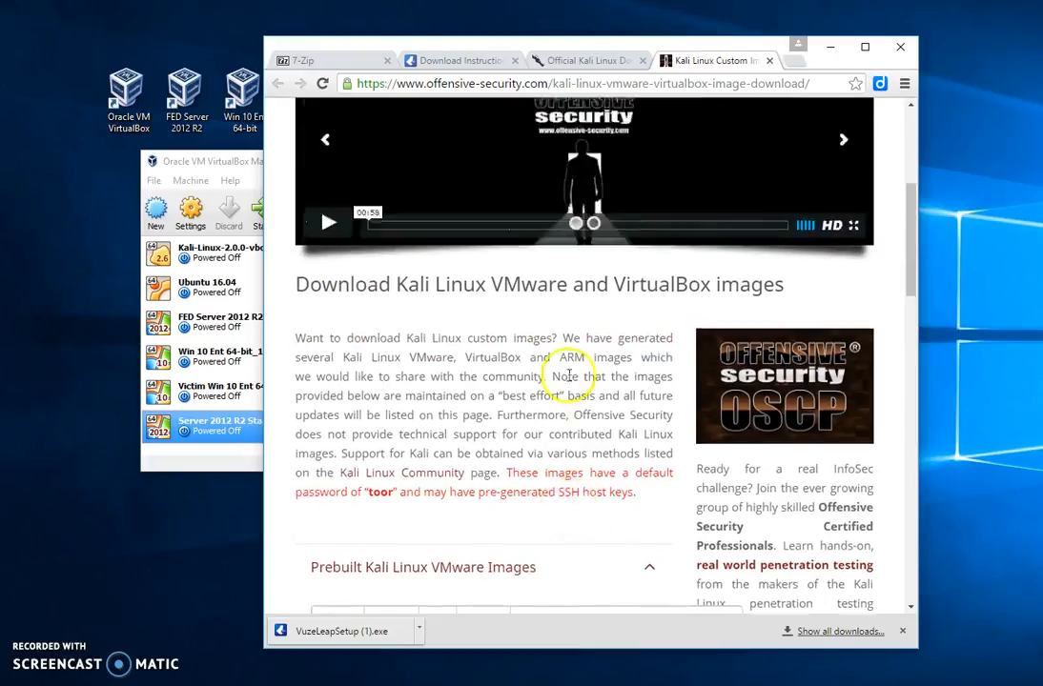
Return to the Kali Linux Downloads page and open its Kali Virtual Images page again.
{"action": "left_click", "coordinate": [610, 61]}
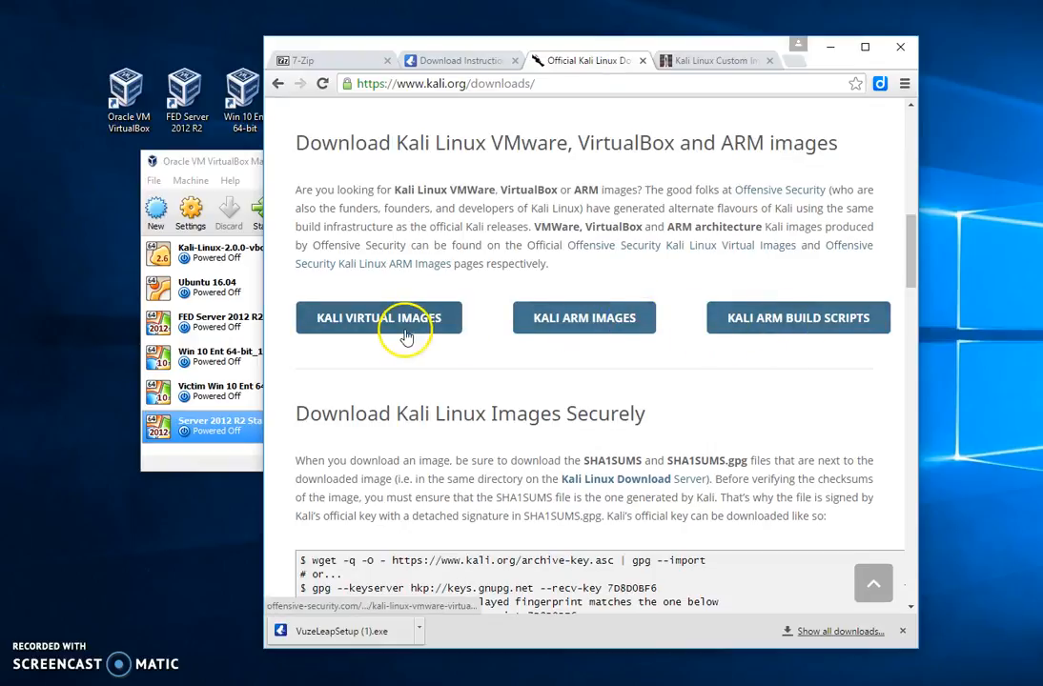
{"action": "scroll", "coordinate": [411, 420], "scroll_direction": "down", "scroll_amount": 1}
{"action": "scroll", "coordinate": [413, 424], "scroll_direction": "down", "scroll_amount": 4}
{"action": "scroll", "coordinate": [410, 426], "scroll_direction": "up", "scroll_amount": 4}
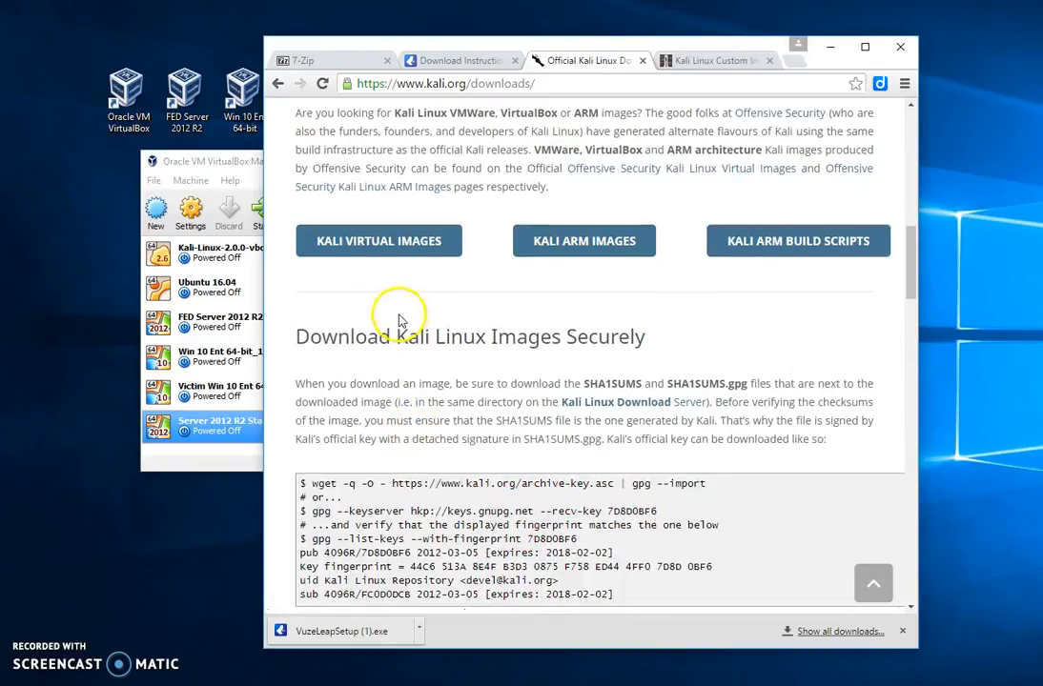
{"action": "left_click", "coordinate": [386, 248]}
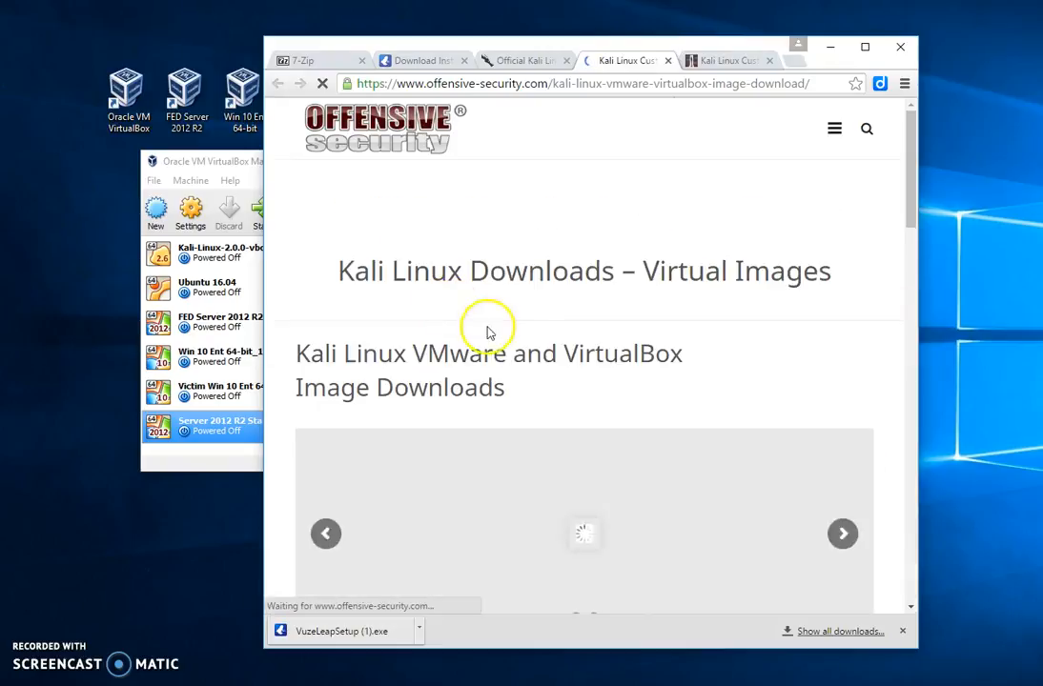
Expand the Prebuilt Kali Linux VirtualBox Images section to view its torrent listings.
{"action": "scroll", "coordinate": [537, 348], "scroll_direction": "down", "scroll_amount": 6}
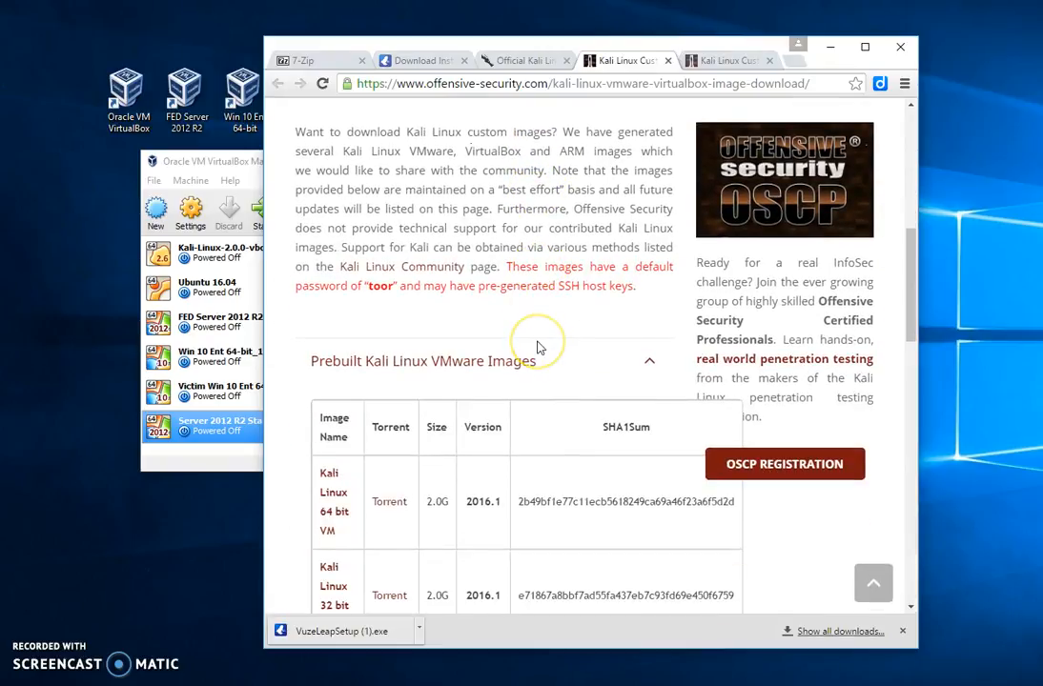
{"action": "scroll", "coordinate": [536, 348], "scroll_direction": "down", "scroll_amount": 3}
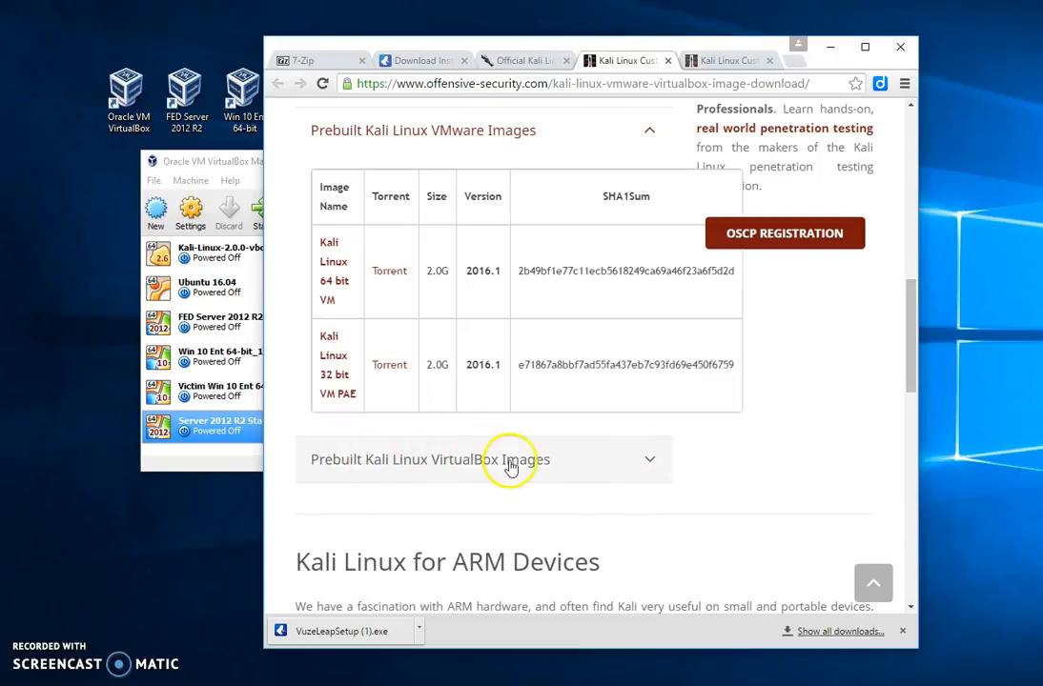
{"action": "left_click", "coordinate": [646, 463]}
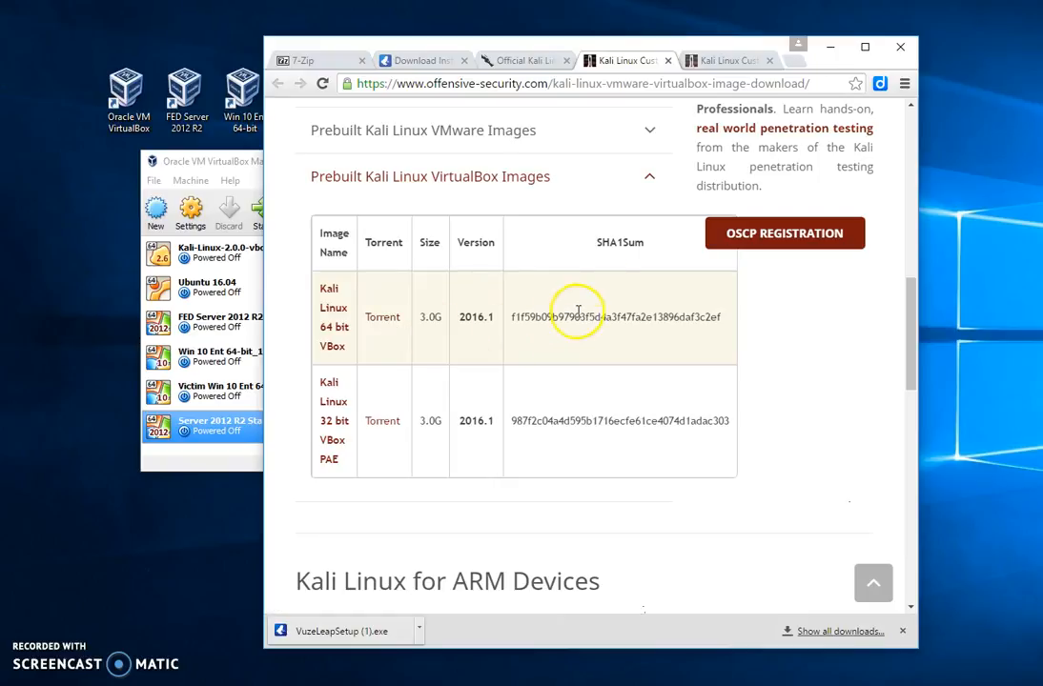
Review the Vuze Leap download page and its installation instructions for Google Chrome.
{"action": "left_click", "coordinate": [423, 60]}
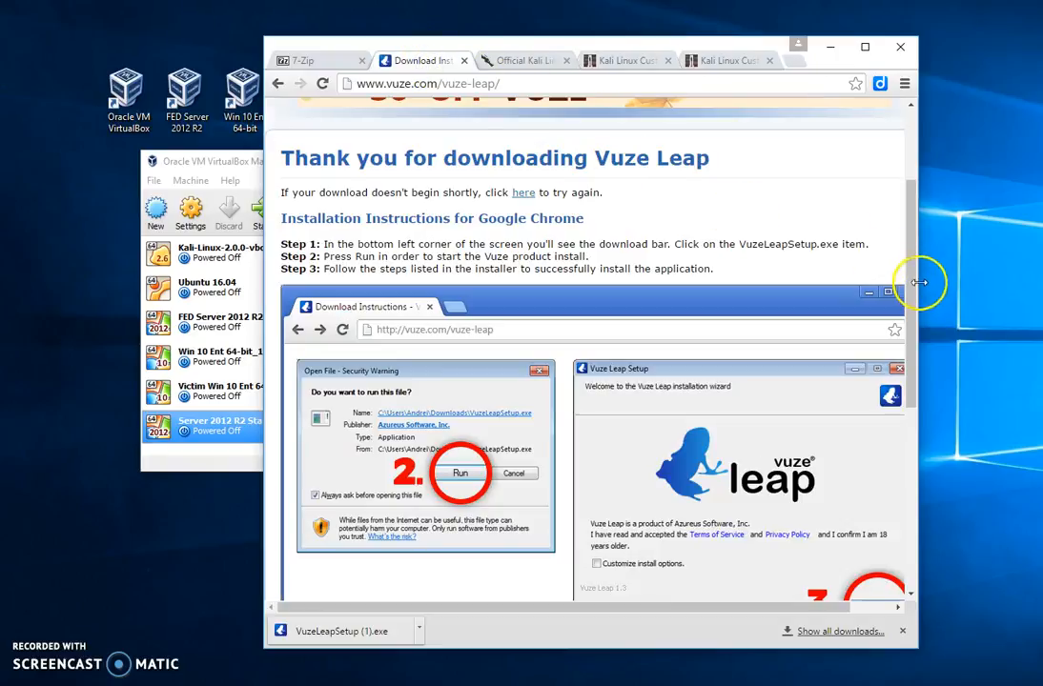
{"action": "left_click_drag", "start_coordinate": [912, 291], "coordinate": [919, 205]}
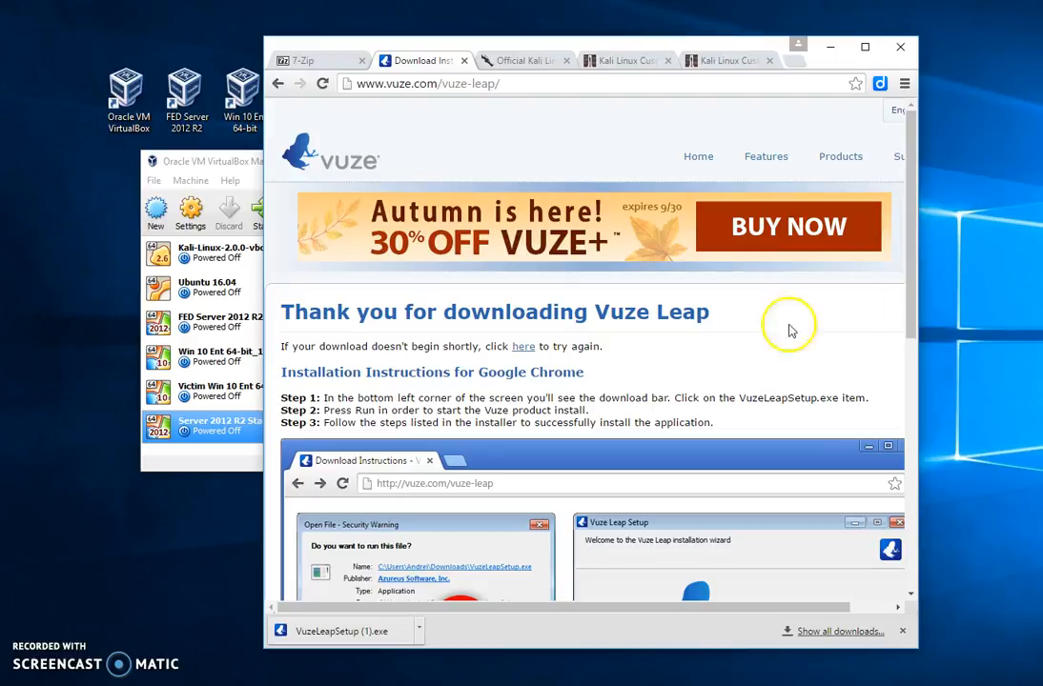
{"action": "left_click_drag", "start_coordinate": [911, 273], "coordinate": [907, 349]}
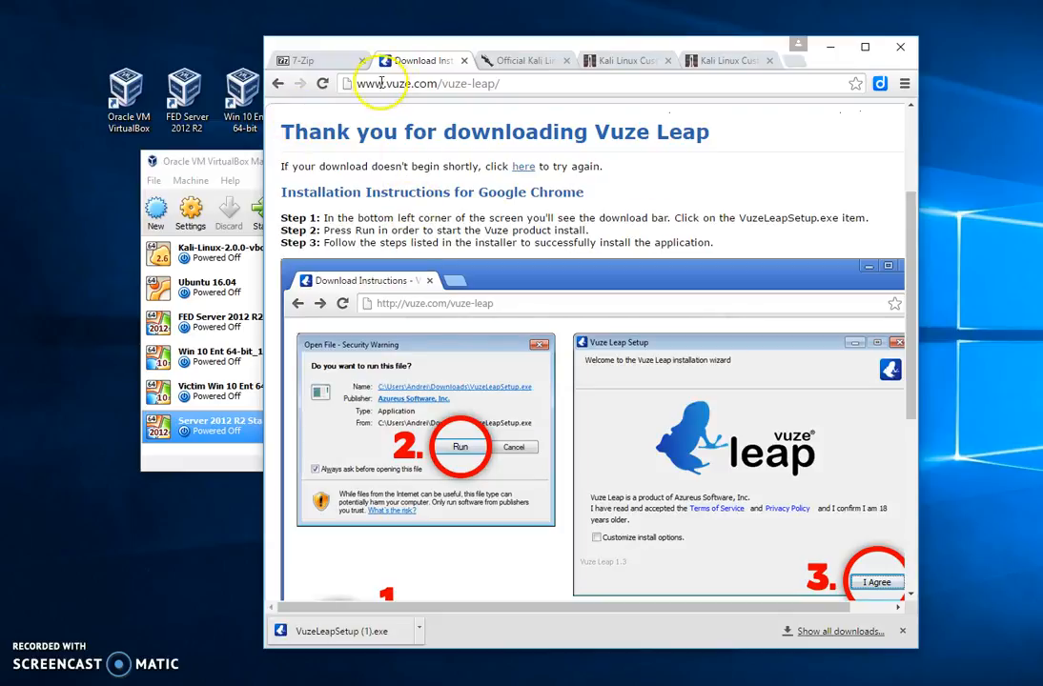
View the 7-Zip download page and return to the Vuze Leap instructions.
{"action": "left_click", "coordinate": [322, 60]}
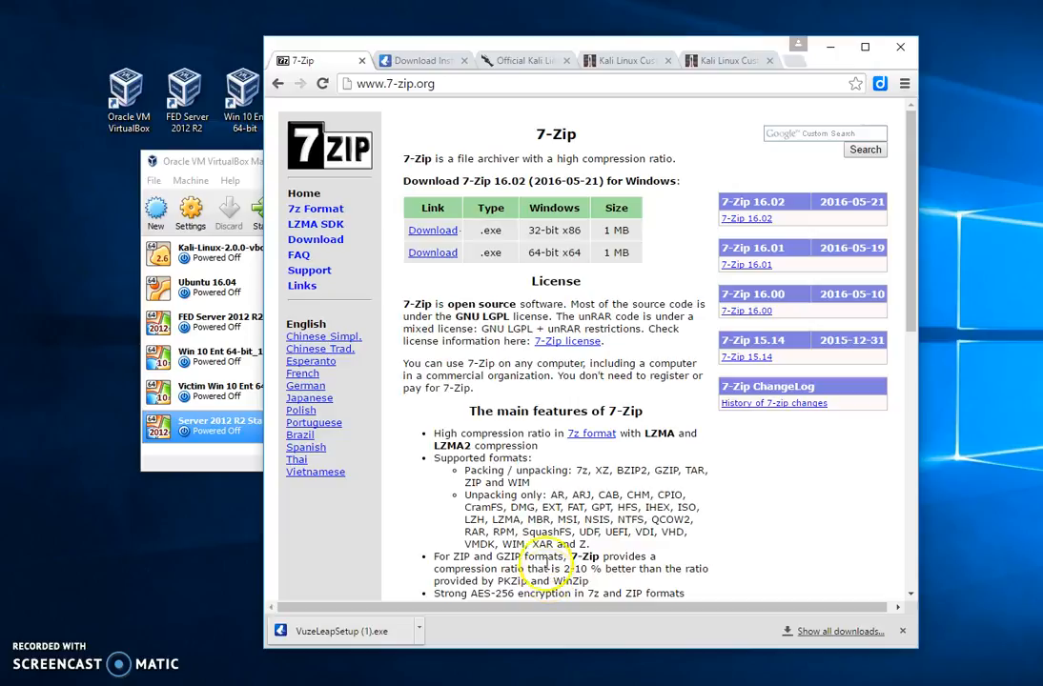
{"action": "left_click", "coordinate": [579, 546]}
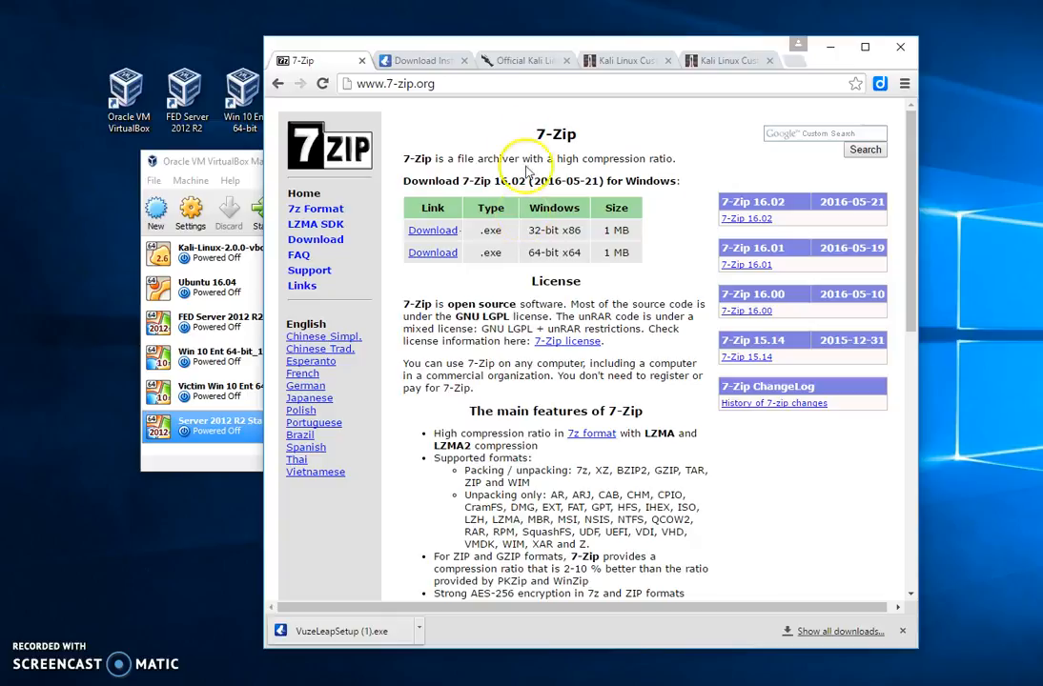
{"action": "left_click", "coordinate": [425, 60]}
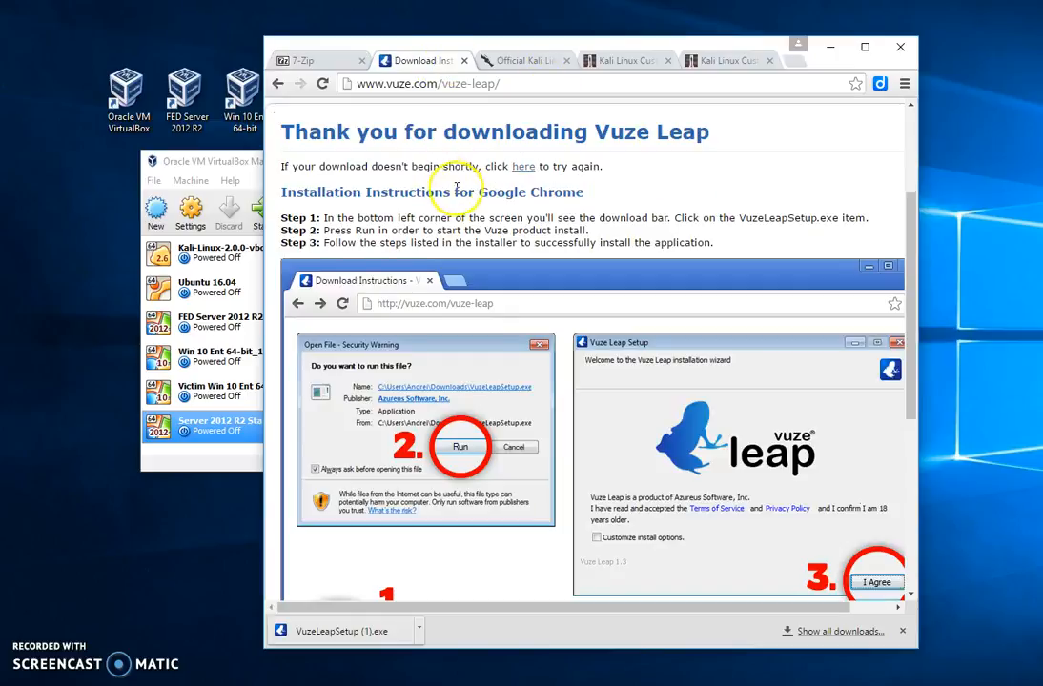
Reopen the virtual images page from the Kali Linux Downloads page and download the torrent for the Kali Linux 64 bit VM VMware image.
{"action": "left_click", "coordinate": [729, 60]}
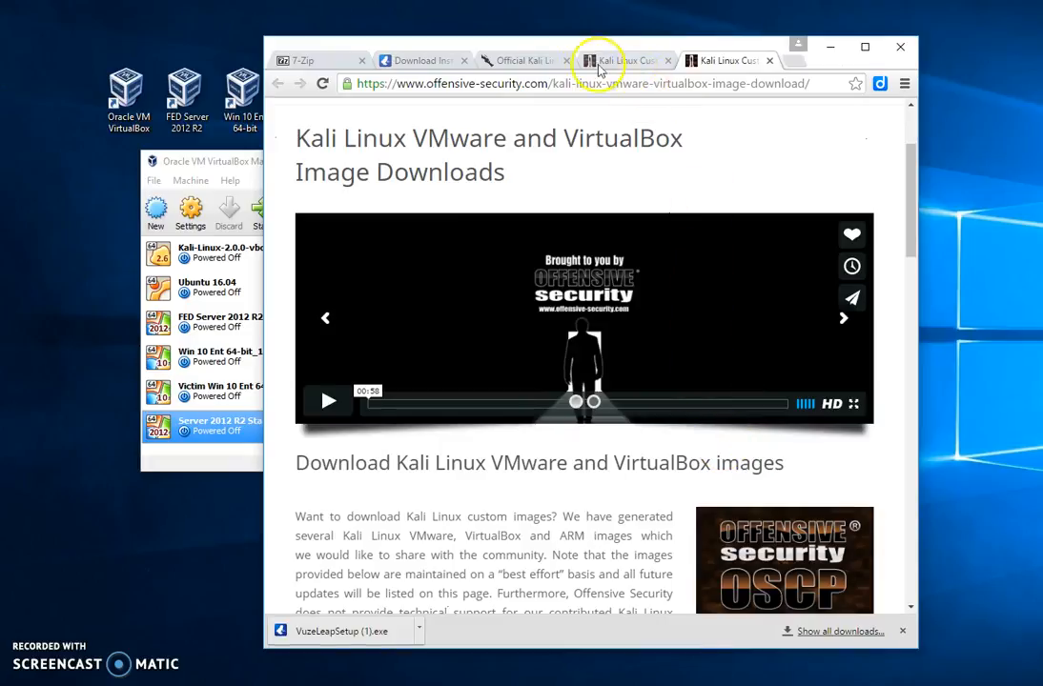
{"action": "left_click", "coordinate": [524, 60]}
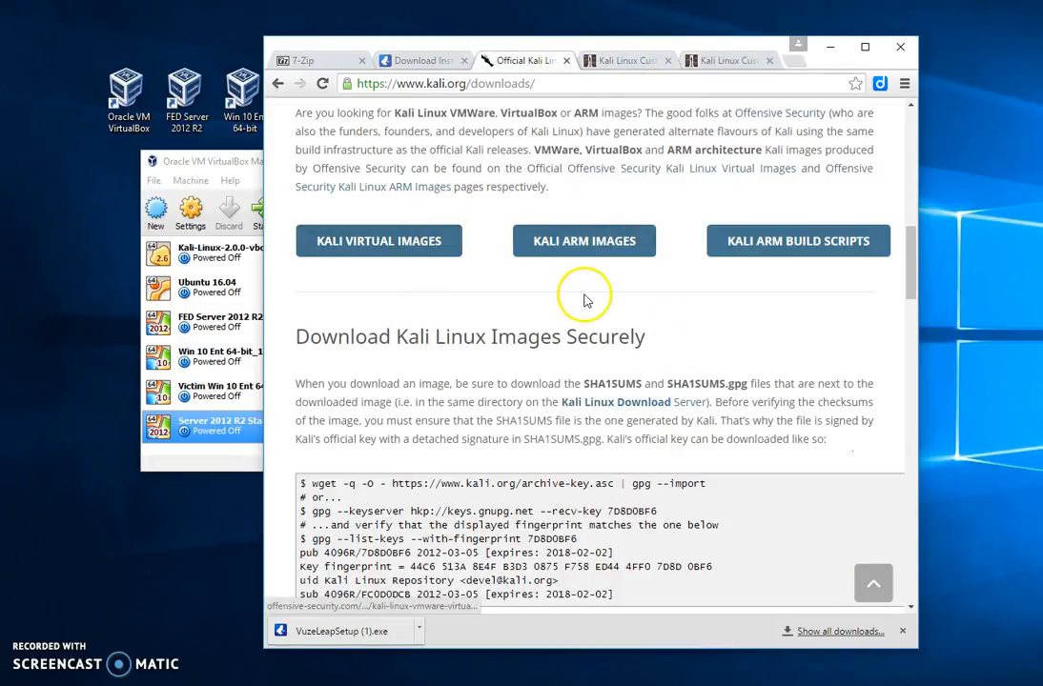
{"action": "left_click", "coordinate": [415, 247]}
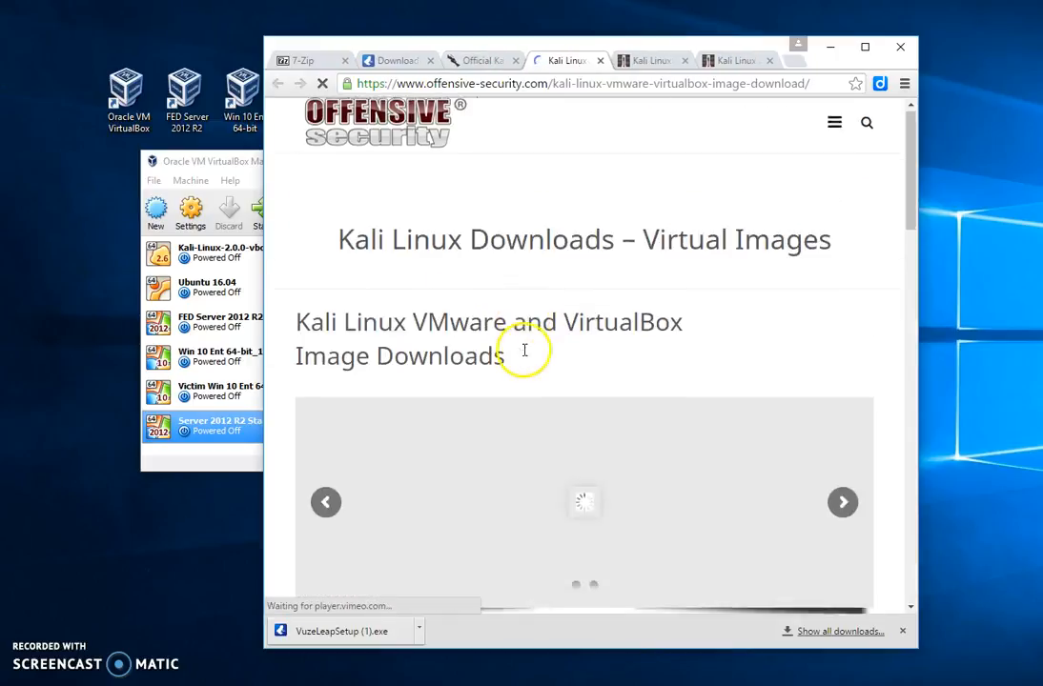
{"action": "scroll", "coordinate": [522, 347], "scroll_direction": "down", "scroll_amount": 10}
{"action": "scroll", "coordinate": [525, 351], "scroll_direction": "up", "scroll_amount": 3}
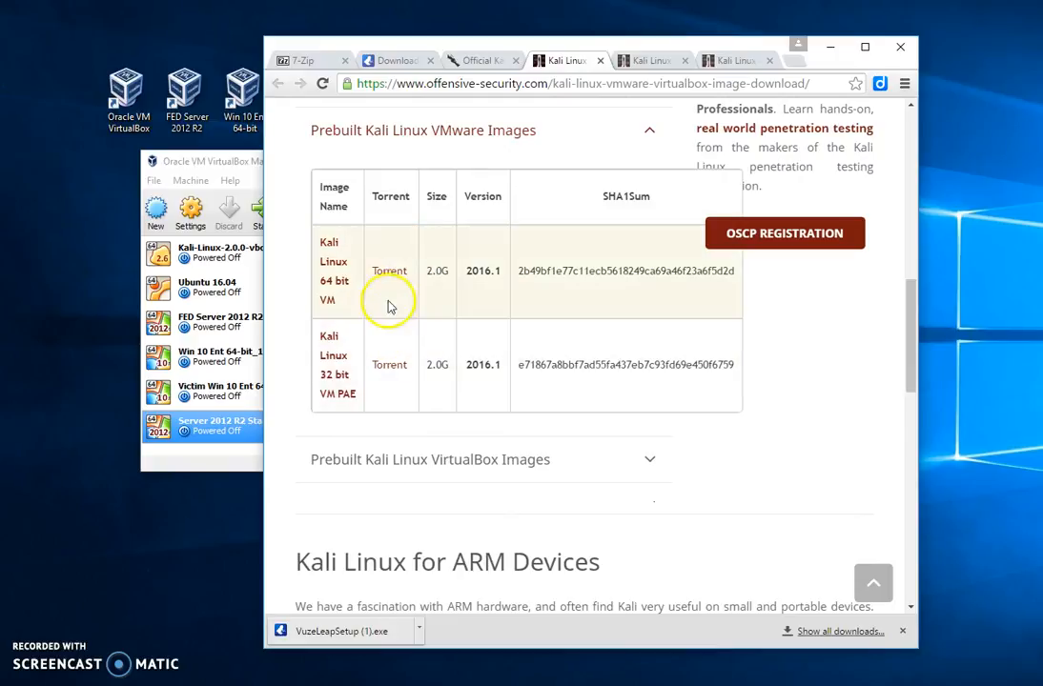
{"action": "left_click", "coordinate": [391, 273]}
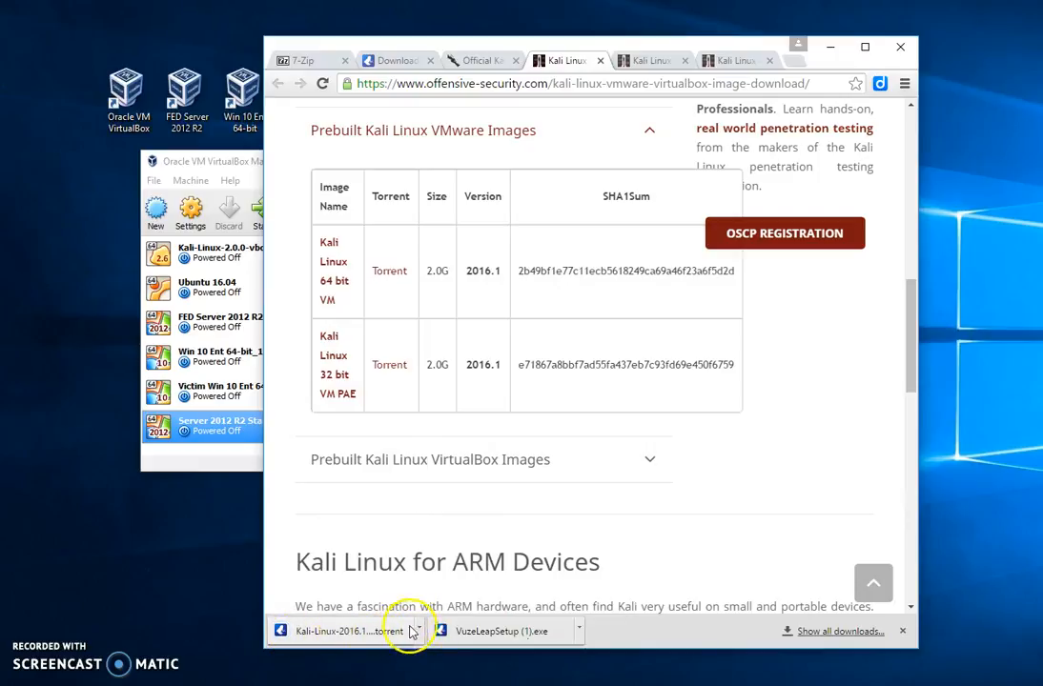
Open Kali-Linux-2016.1-vm-amd64.torrent from the Downloads folder in Vuze Leap and minimise the folder window.
{"action": "left_click", "coordinate": [418, 629]}
{"action": "left_click", "coordinate": [467, 586]}
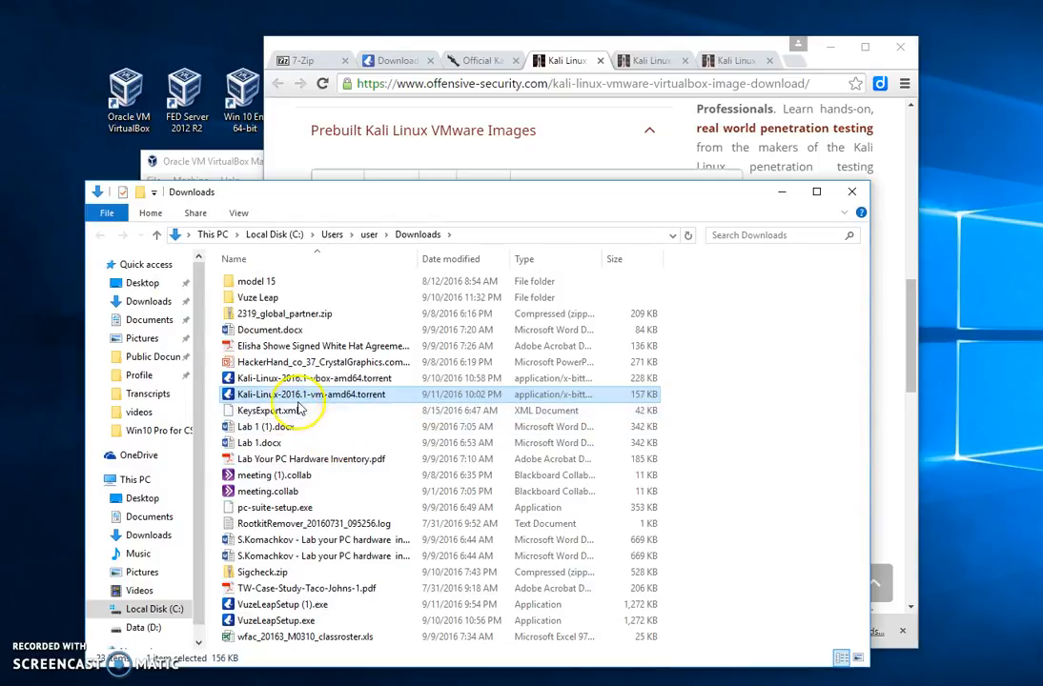
{"action": "double_click", "coordinate": [349, 401]}
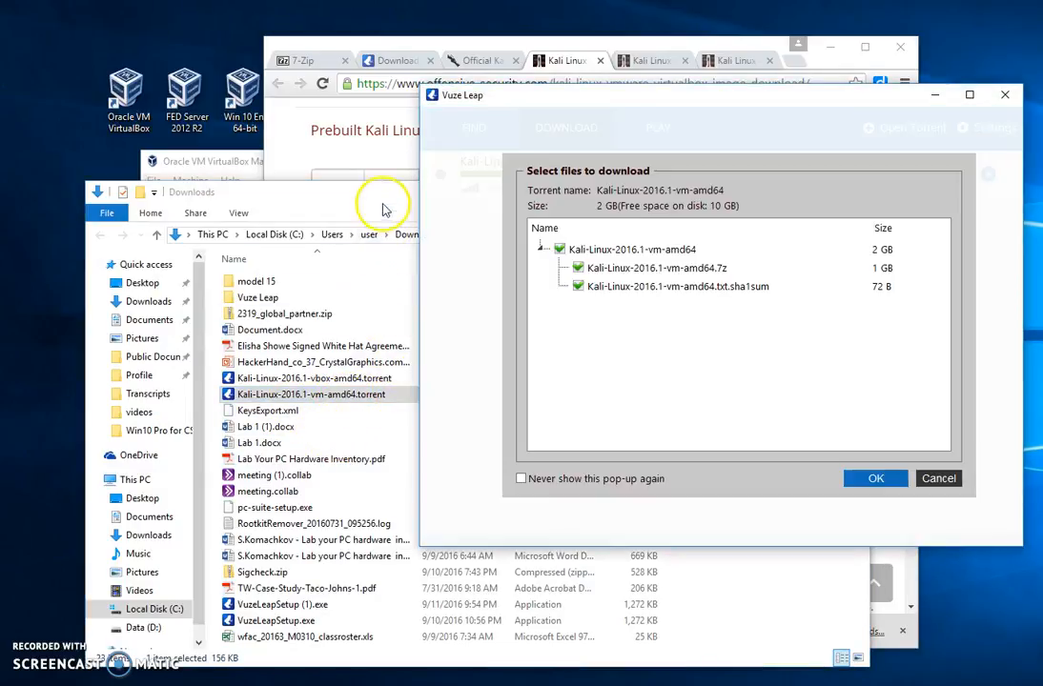
{"action": "left_click", "coordinate": [385, 198]}
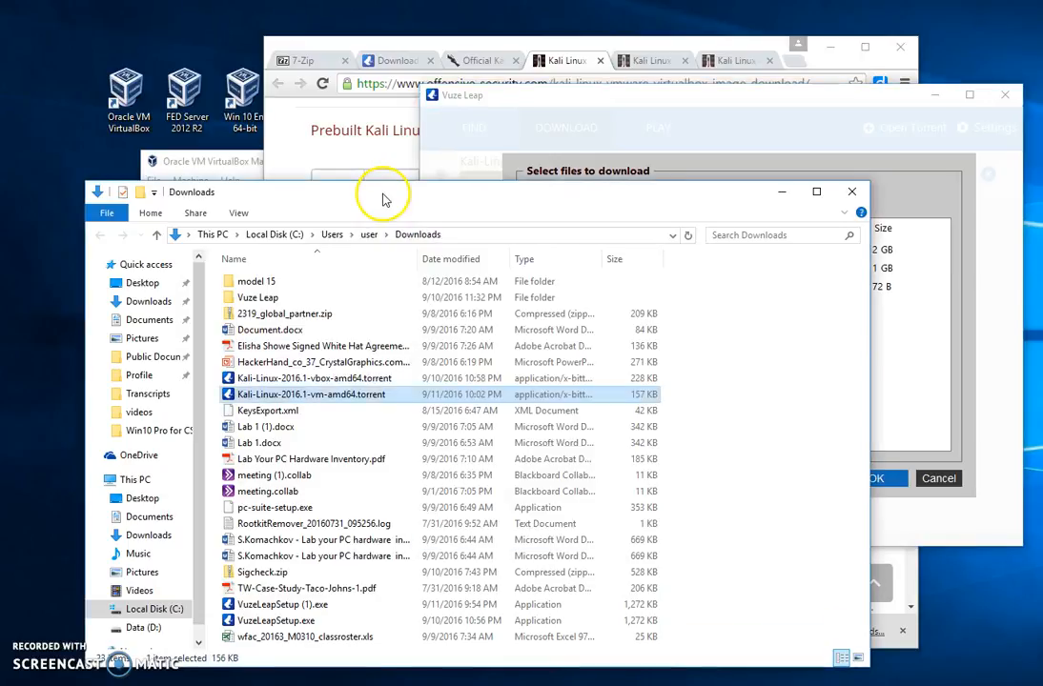
{"action": "left_click", "coordinate": [781, 191]}
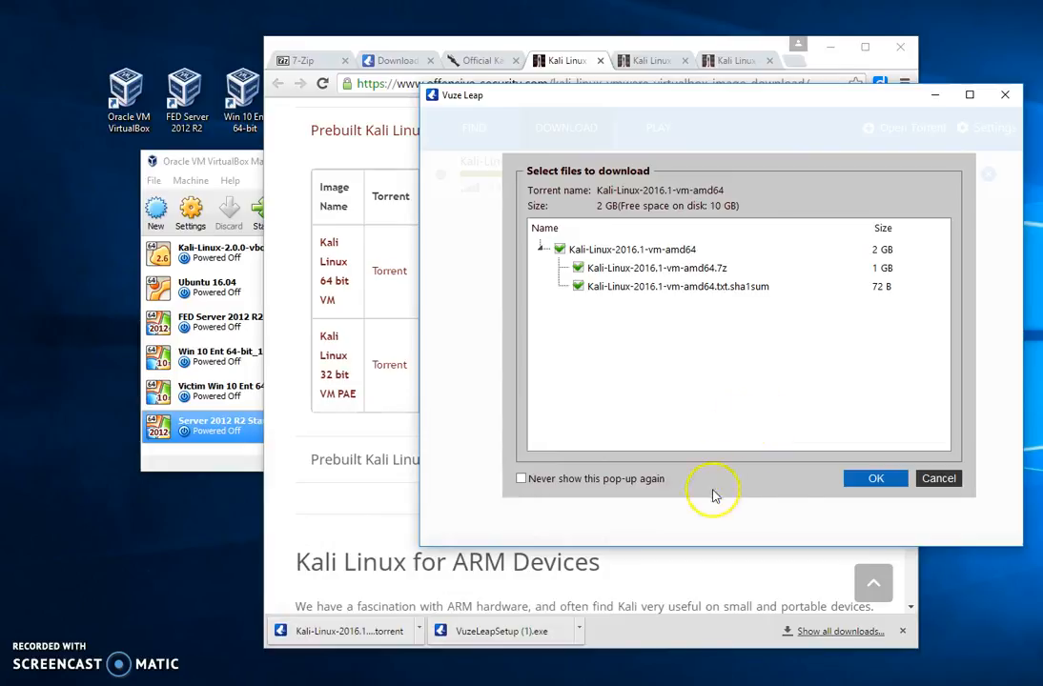
Start downloading the Kali-Linux-2016.1-vm-amd64 files, remove the Kali-Linux-2016.1-vbox-amd64 entry, and put away the Vuze Leap and browser windows.
{"action": "left_click", "coordinate": [871, 486]}
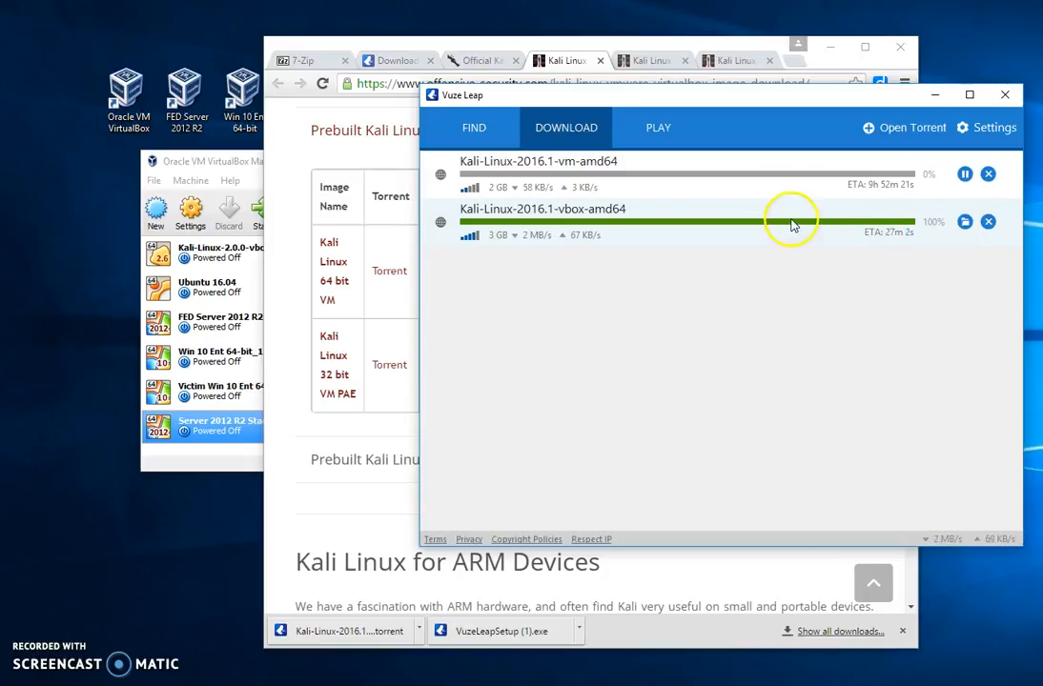
{"action": "left_click", "coordinate": [993, 225]}
{"action": "left_click", "coordinate": [1014, 110]}
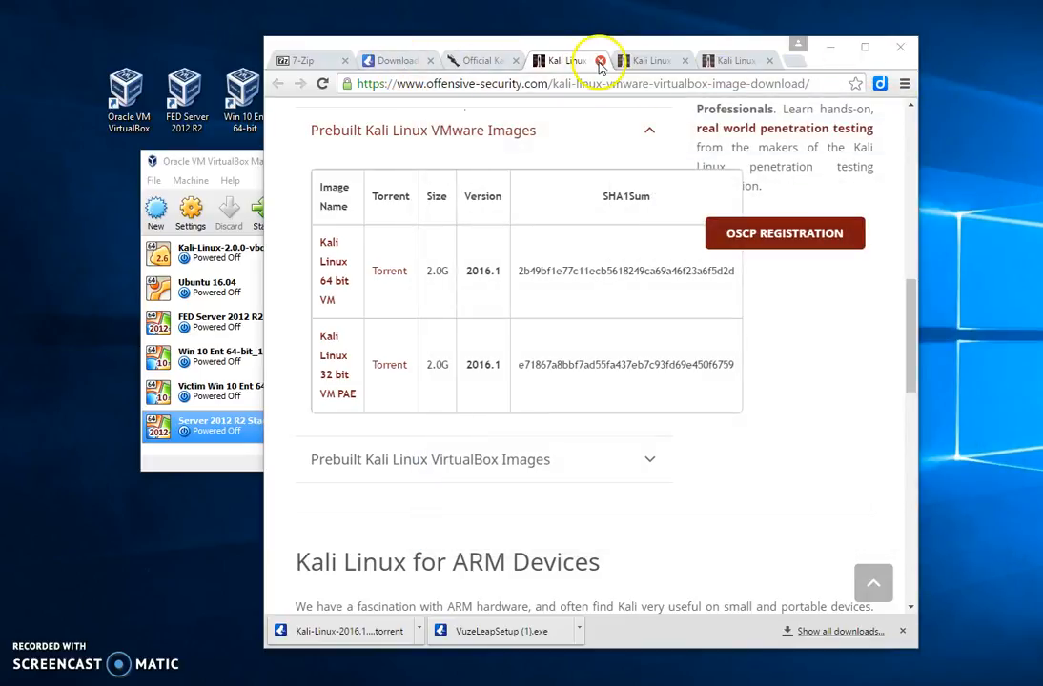
{"action": "left_click", "coordinate": [837, 54]}
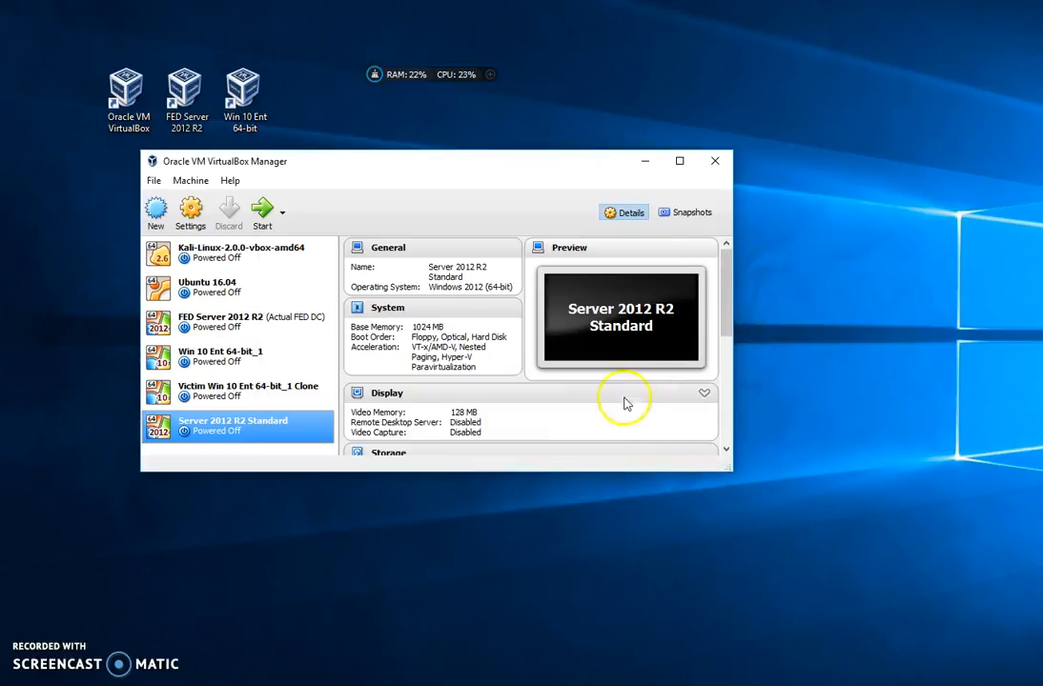
Switch to the Server 2012 R2 and Keys folder window, go up to swlib, and look inside VBox Appliances.
{"action": "mouse_move", "coordinate": [378, 685]}
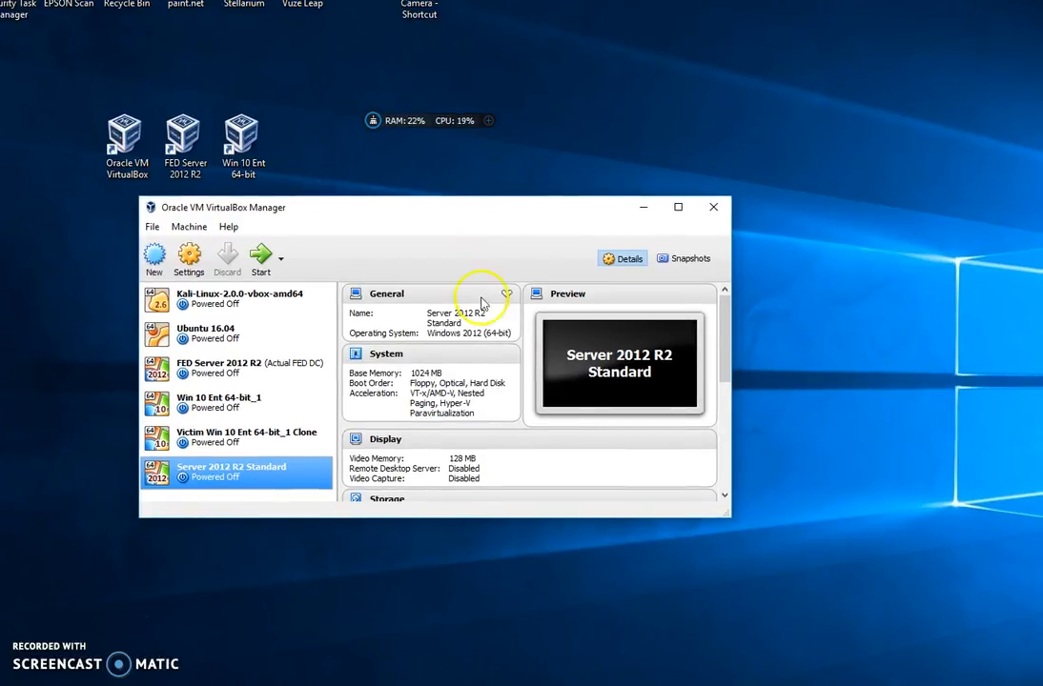
{"action": "left_click", "coordinate": [378, 685]}
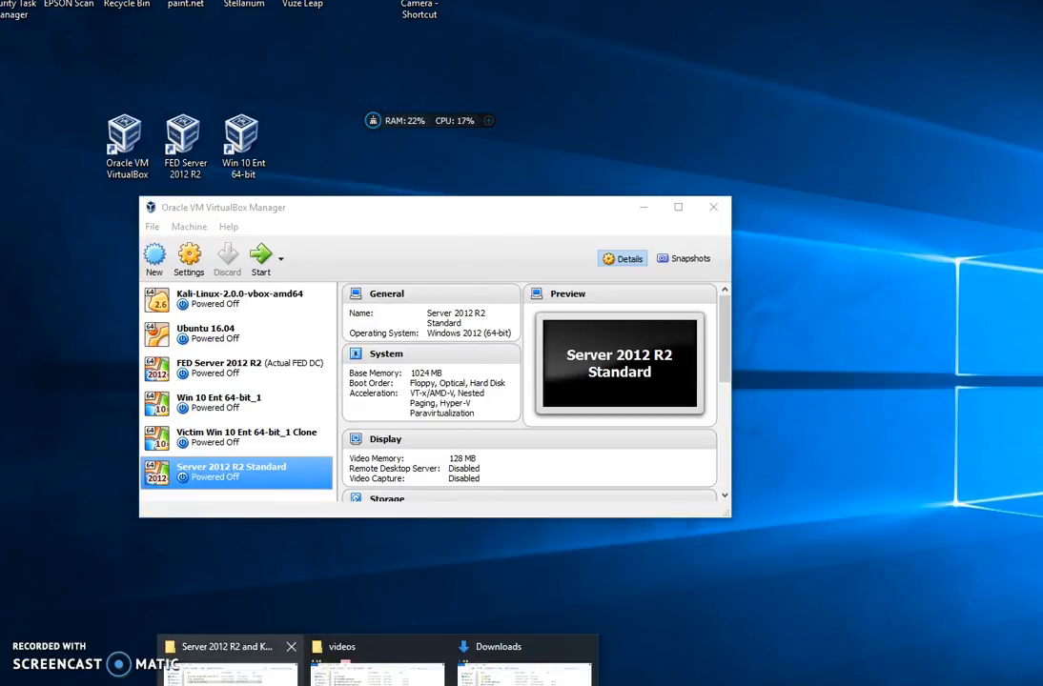
{"action": "left_click", "coordinate": [230, 672]}
{"action": "left_click", "coordinate": [877, 277]}
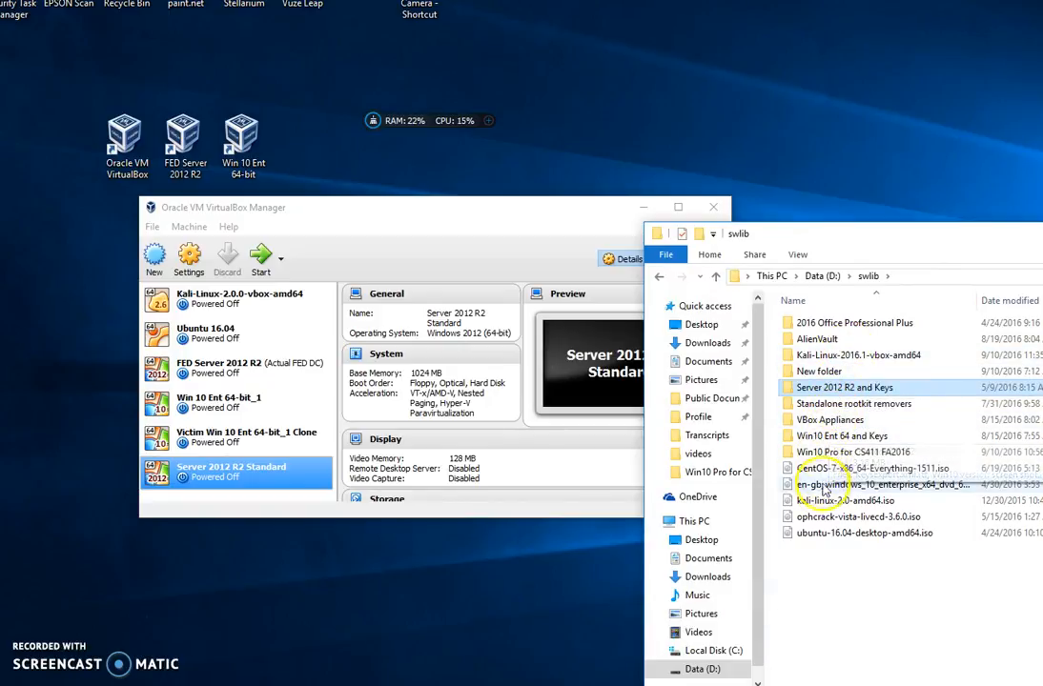
{"action": "double_click", "coordinate": [828, 421]}
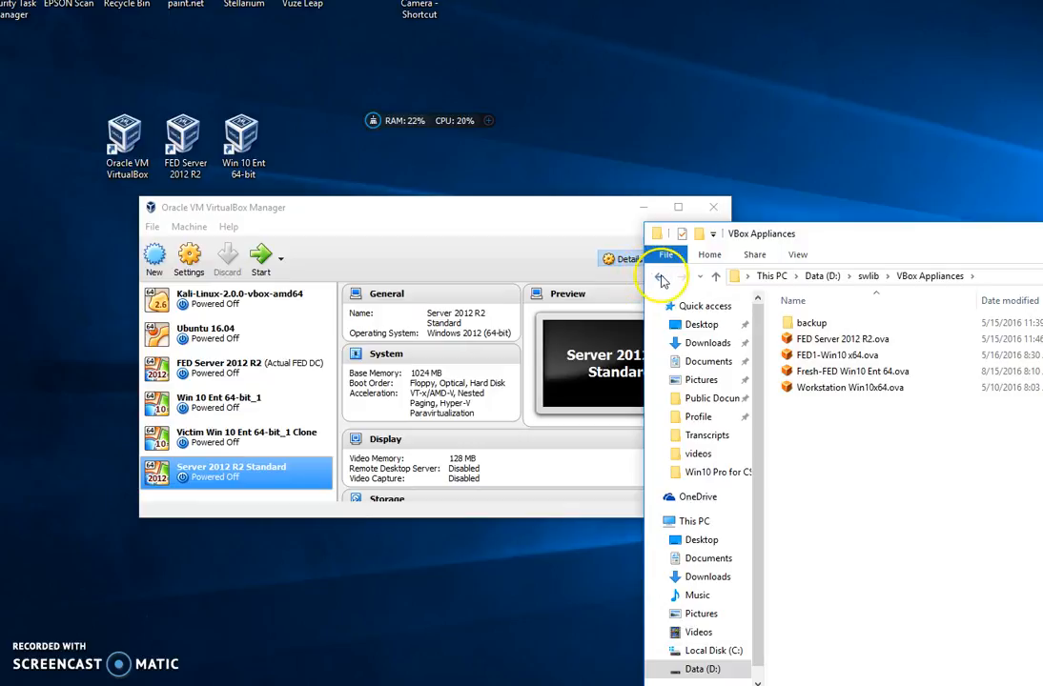
{"action": "left_click", "coordinate": [659, 277]}
Open the Kali-Linux-2016.1-vbox-amd64 folder in swlib and check the contents of its extracted subfolder.
{"action": "double_click", "coordinate": [817, 357]}
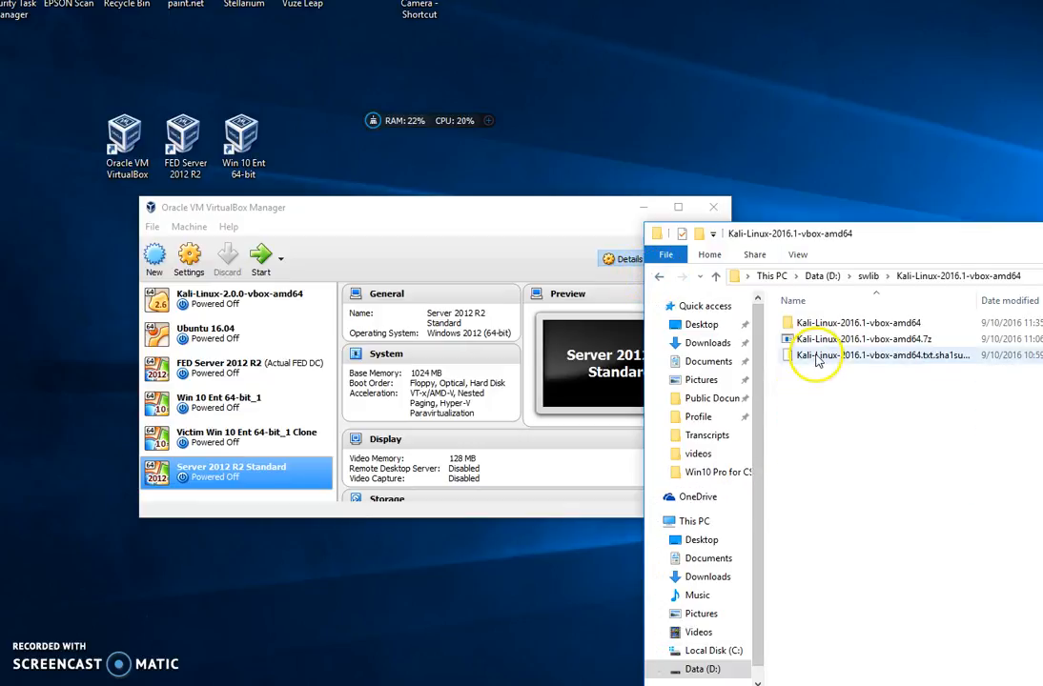
{"action": "double_click", "coordinate": [847, 325]}
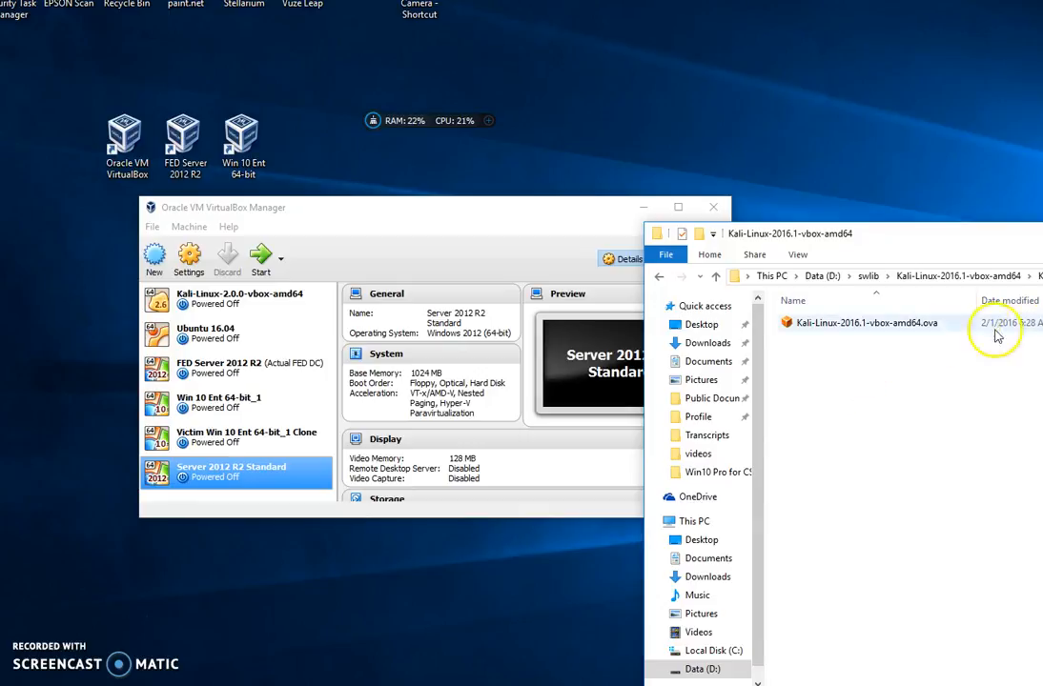
{"action": "left_click", "coordinate": [658, 277]}
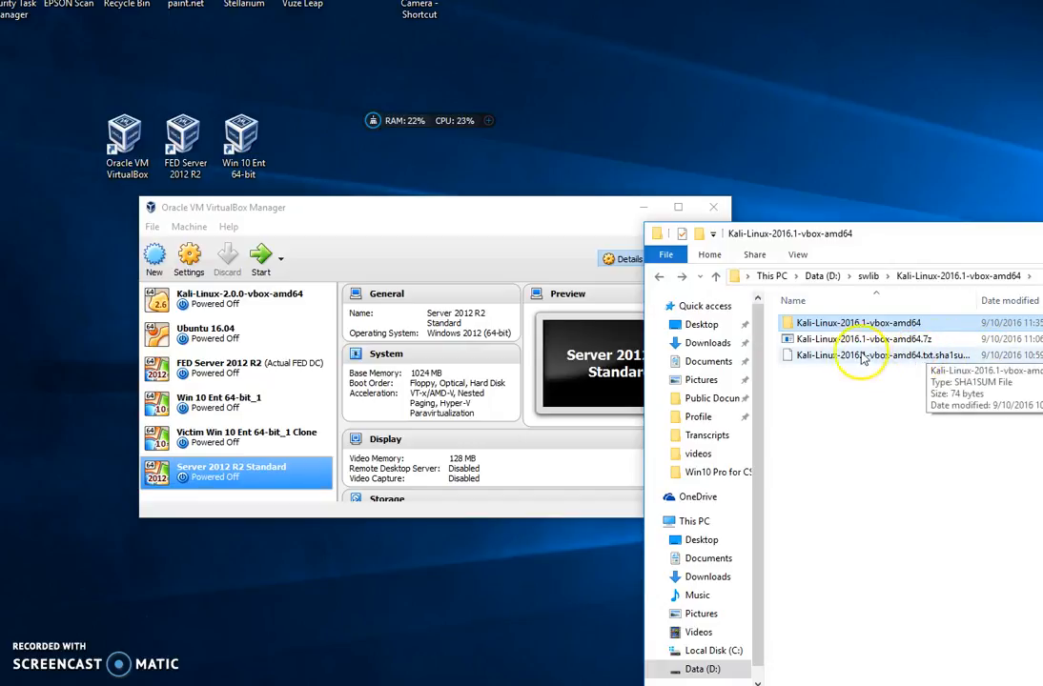
Calculate the SHA-1 checksum of Kali-Linux-2016.1-vbox-amd64.7z and place the result beside the folder window.
{"action": "left_click", "coordinate": [798, 344]}
{"action": "right_click", "coordinate": [798, 345]}
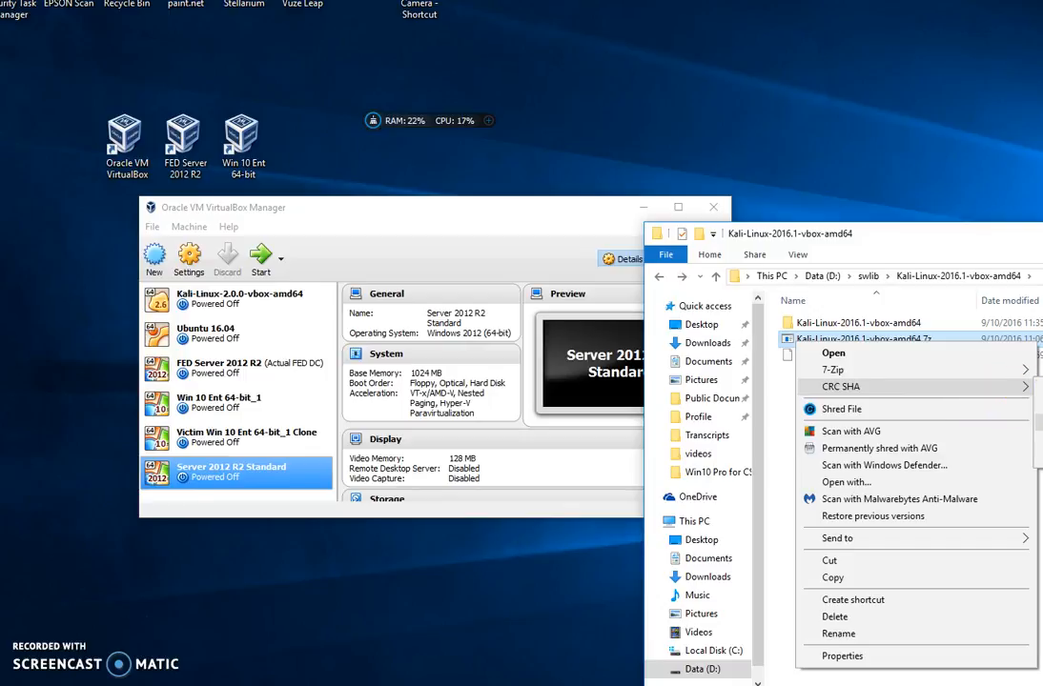
{"action": "left_click", "coordinate": [1039, 423]}
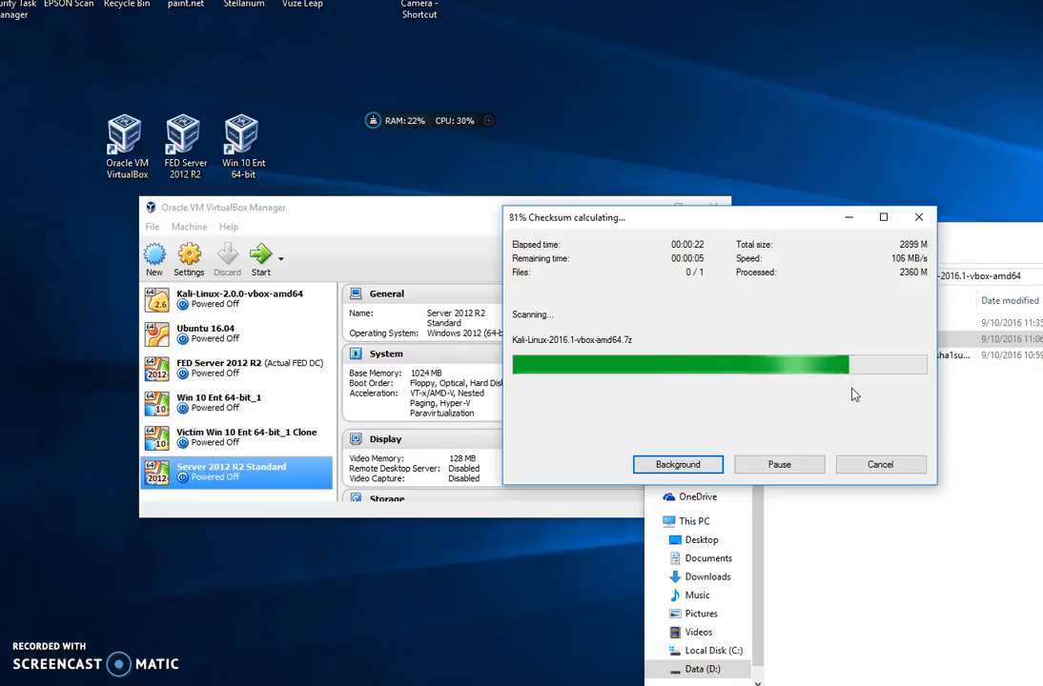
{"action": "left_click_drag", "start_coordinate": [732, 224], "coordinate": [440, 152]}
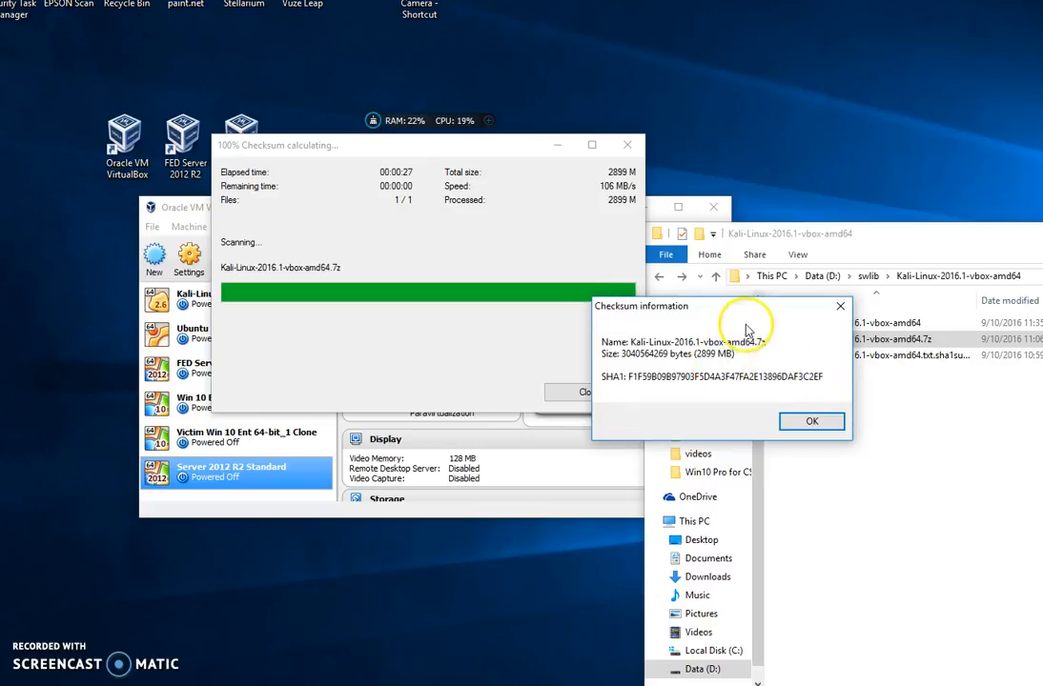
{"action": "left_click_drag", "start_coordinate": [746, 309], "coordinate": [252, 294]}
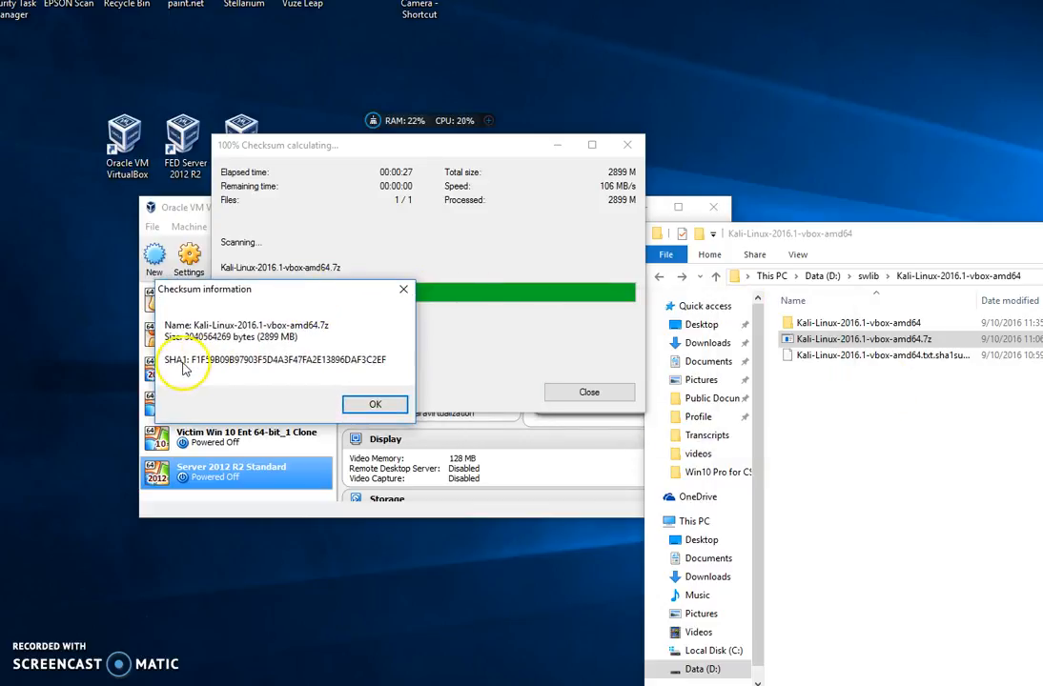
Open Kali-Linux-2016.1-vbox-amd64.txt.sha1sum in Notepad without making it the default app for .sha1sum files.
{"action": "left_click", "coordinate": [858, 359]}
{"action": "double_click", "coordinate": [858, 359]}
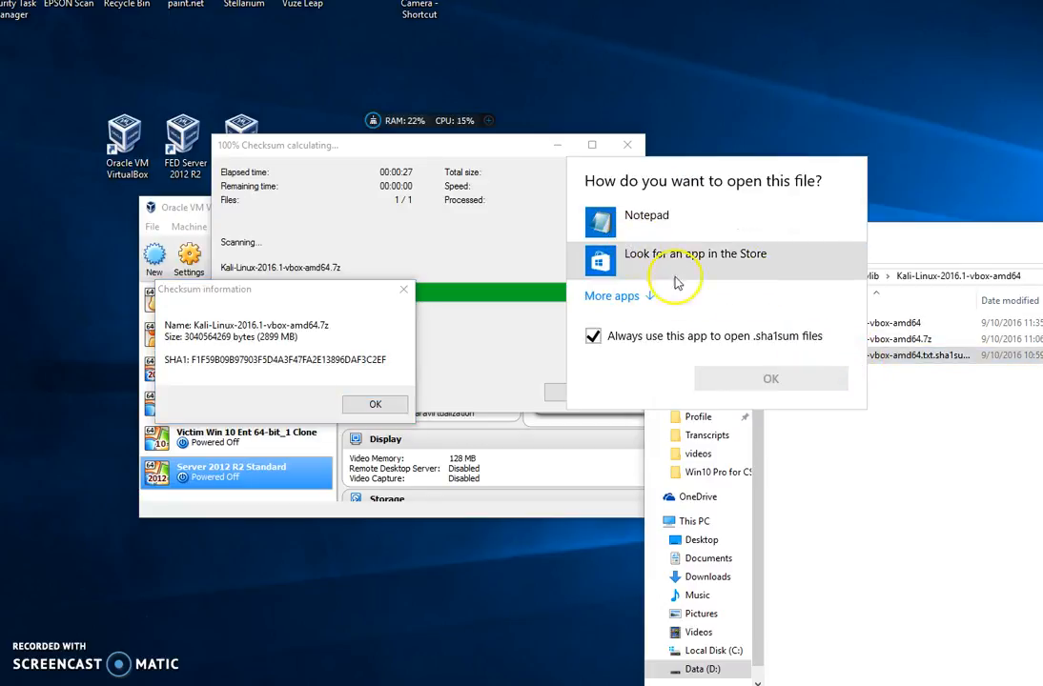
{"action": "left_click", "coordinate": [641, 233]}
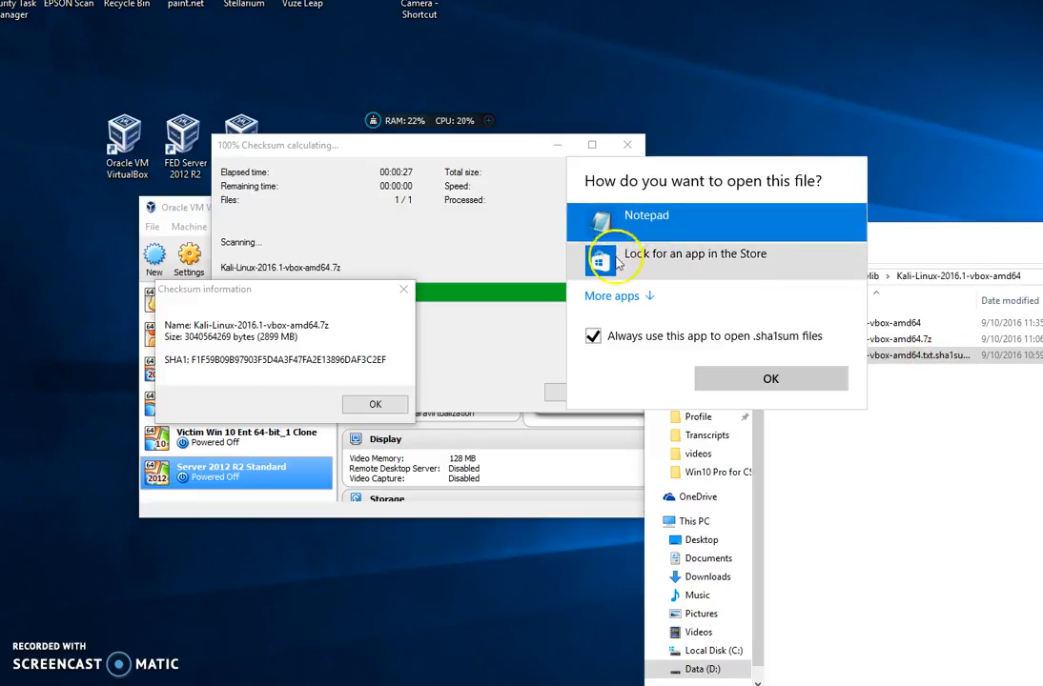
{"action": "left_click", "coordinate": [593, 336]}
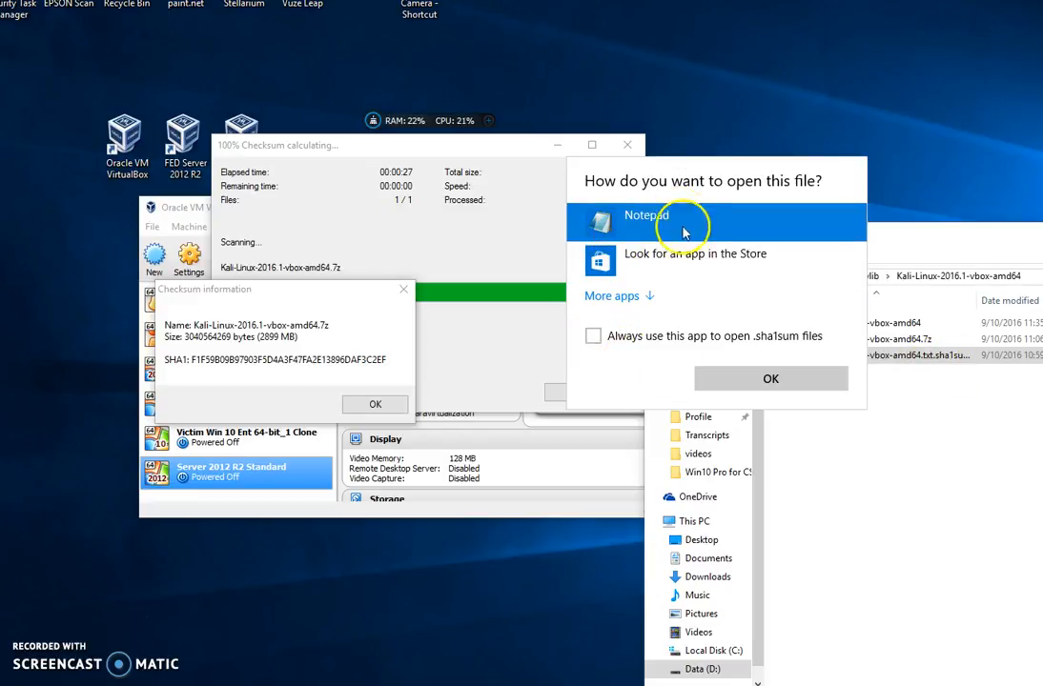
{"action": "left_click", "coordinate": [735, 375]}
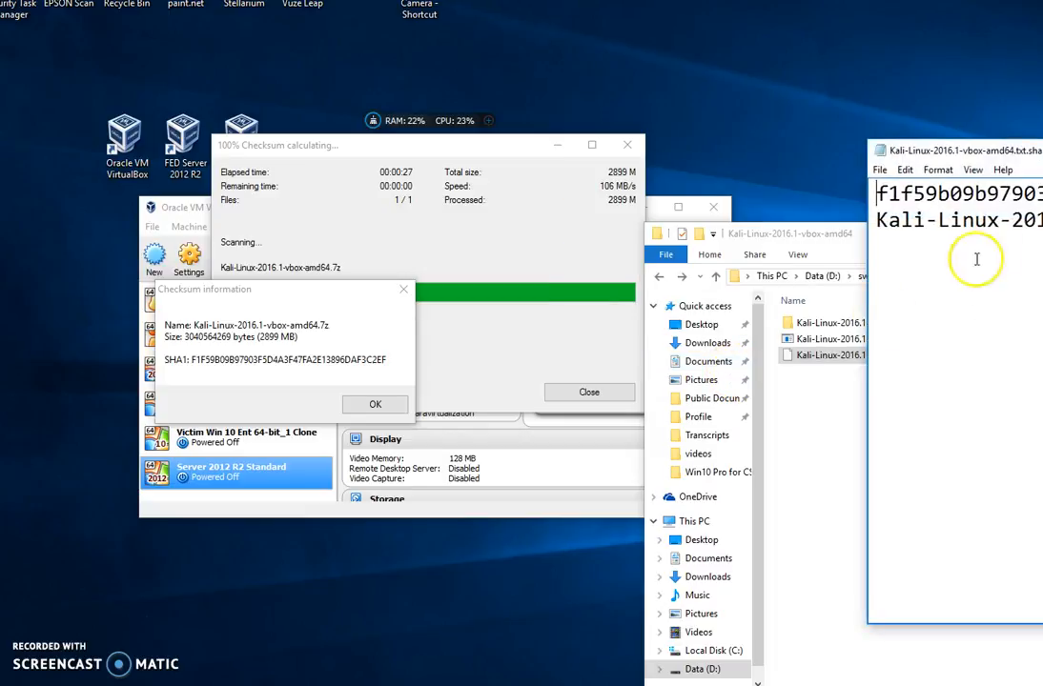
Compare the published SHA-1 value in Notepad with the calculated checksum, and close both windows.
{"action": "left_click_drag", "start_coordinate": [995, 158], "coordinate": [427, 380]}
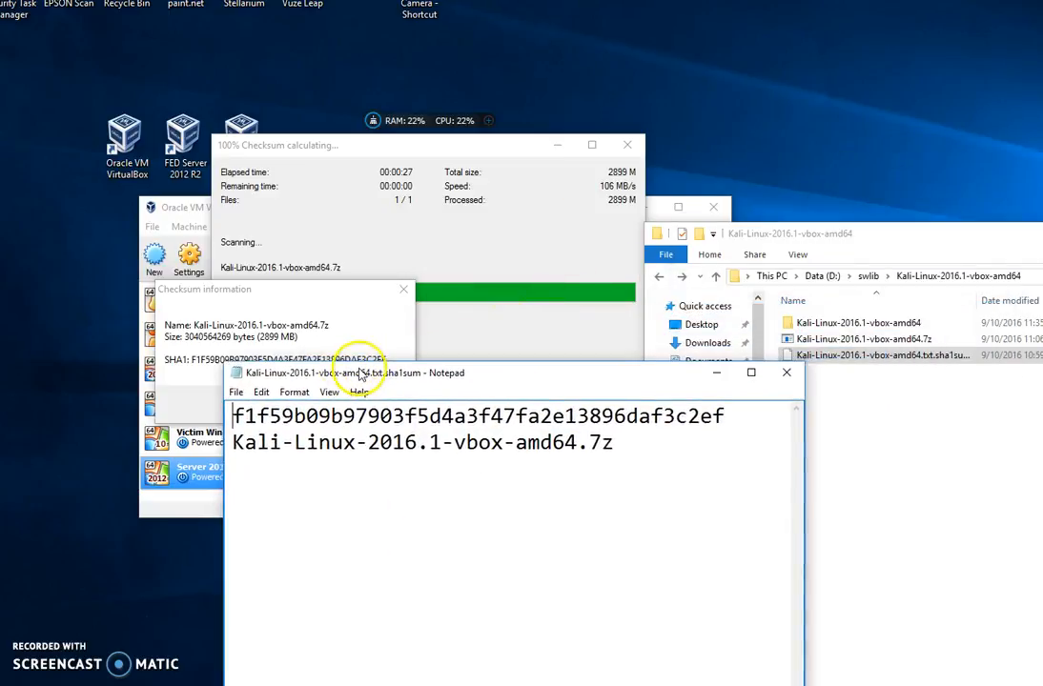
{"action": "left_click_drag", "start_coordinate": [343, 302], "coordinate": [538, 281]}
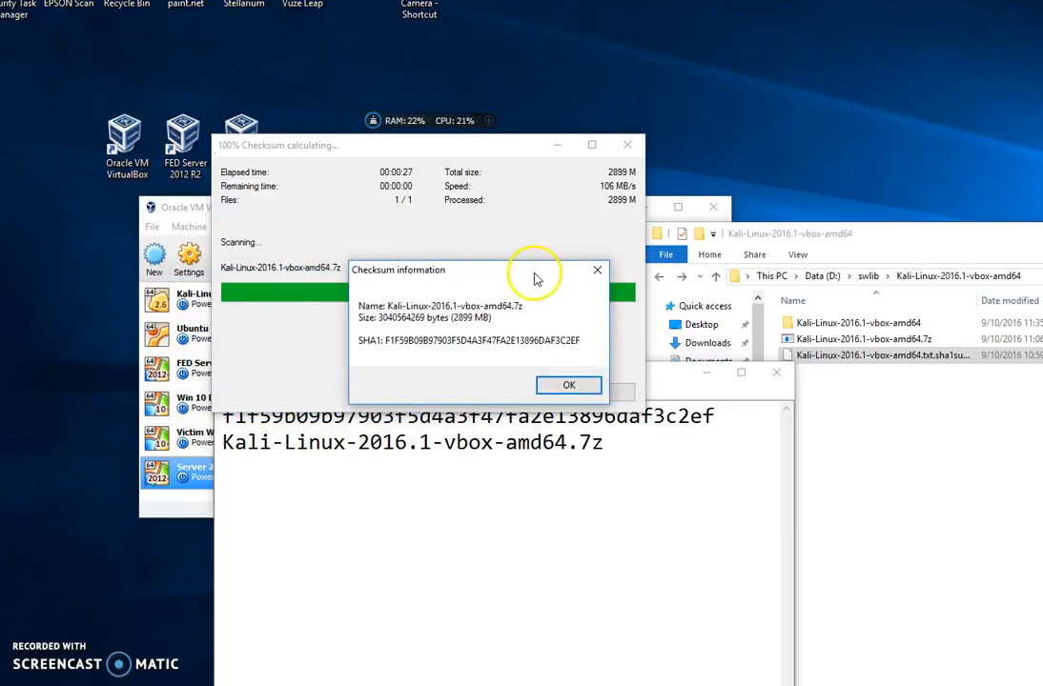
{"action": "left_click", "coordinate": [685, 380]}
{"action": "left_click_drag", "start_coordinate": [684, 379], "coordinate": [678, 418]}
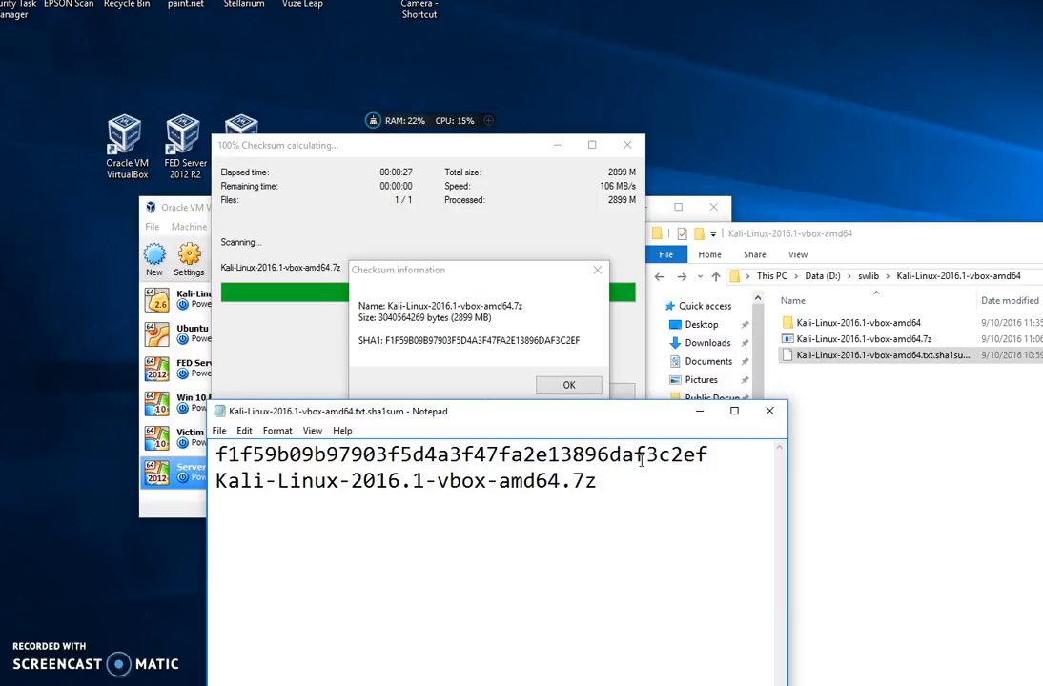
{"action": "left_click", "coordinate": [767, 412]}
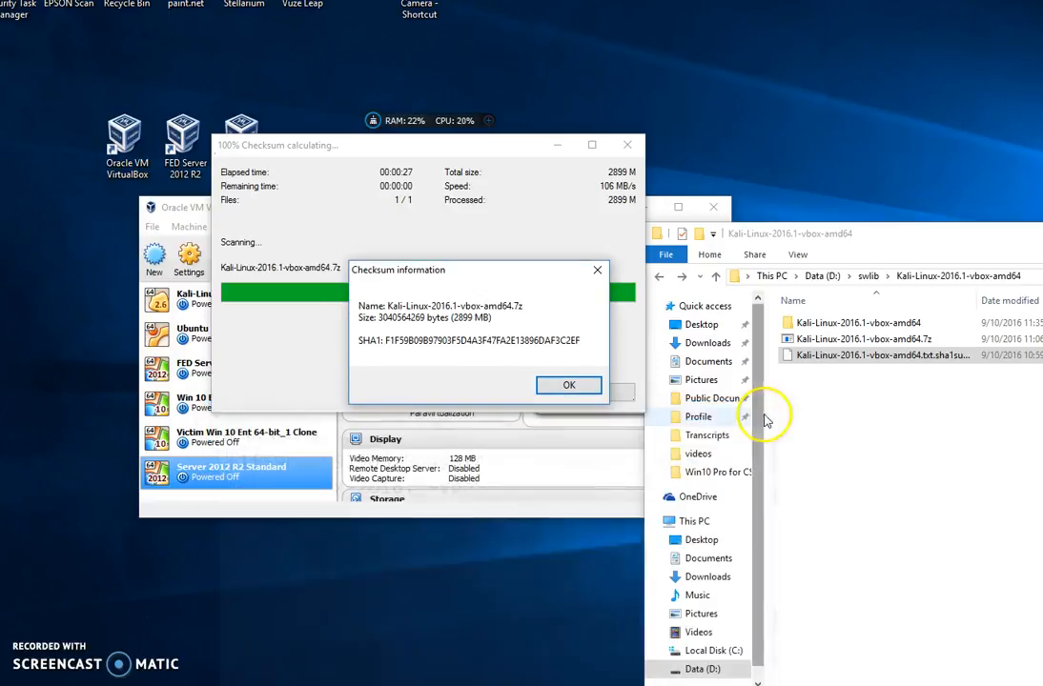
{"action": "left_click", "coordinate": [592, 386]}
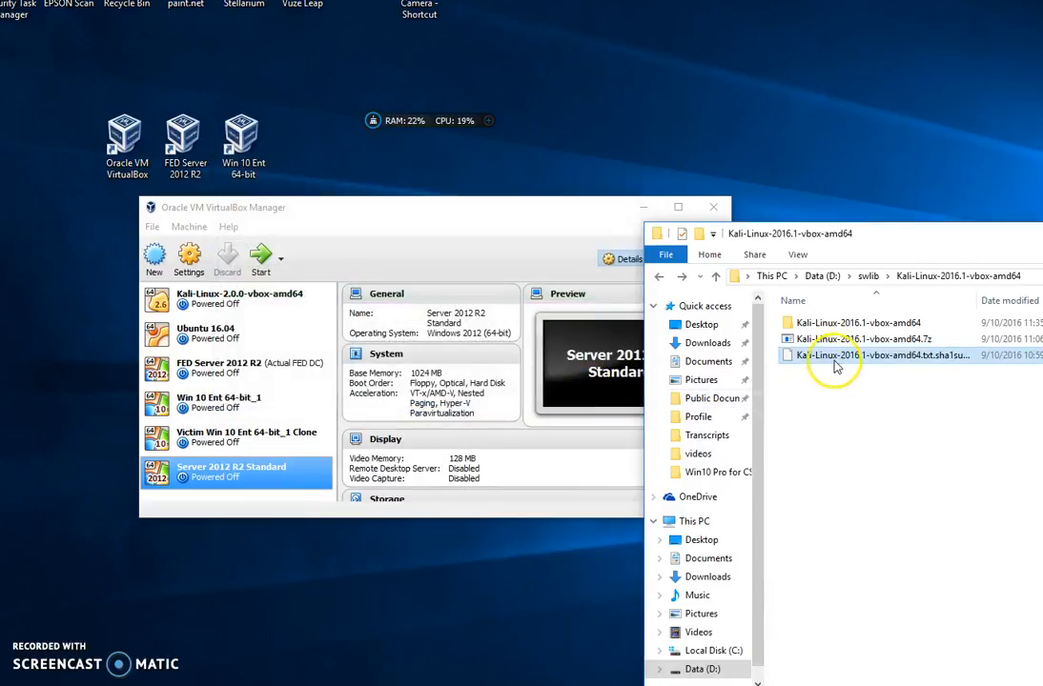
{"action": "left_click", "coordinate": [836, 340]}
{"action": "right_click", "coordinate": [836, 347]}
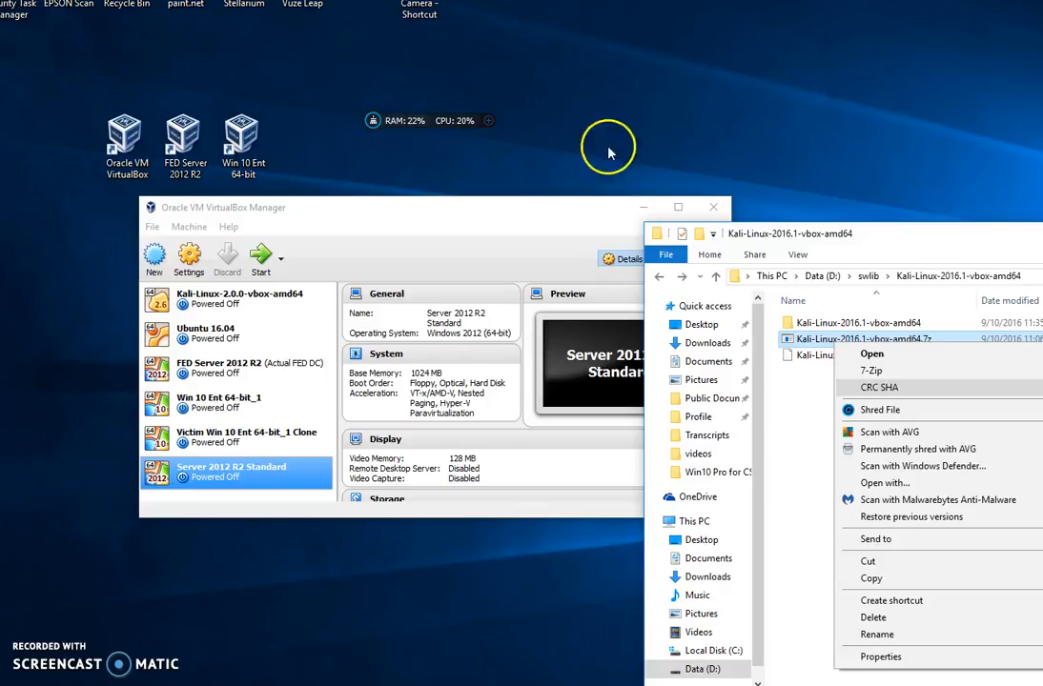
{"action": "left_click_drag", "start_coordinate": [864, 234], "coordinate": [863, 224]}
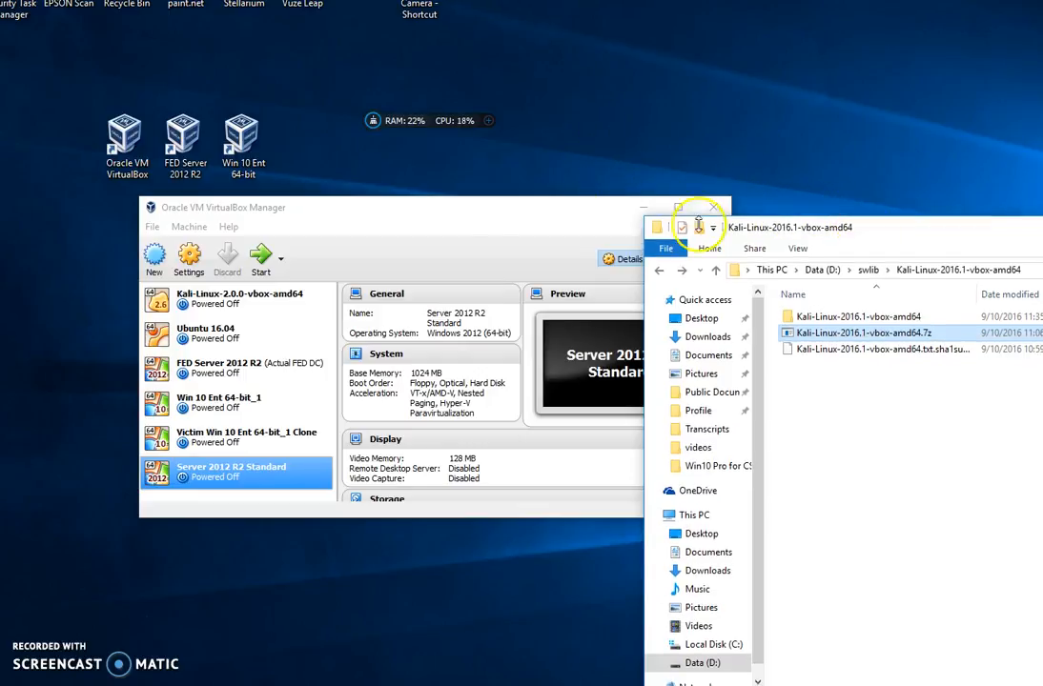
Remove the Server 2012 R2 Standard virtual machine from Oracle VM VirtualBox Manager.
{"action": "left_click", "coordinate": [431, 229]}
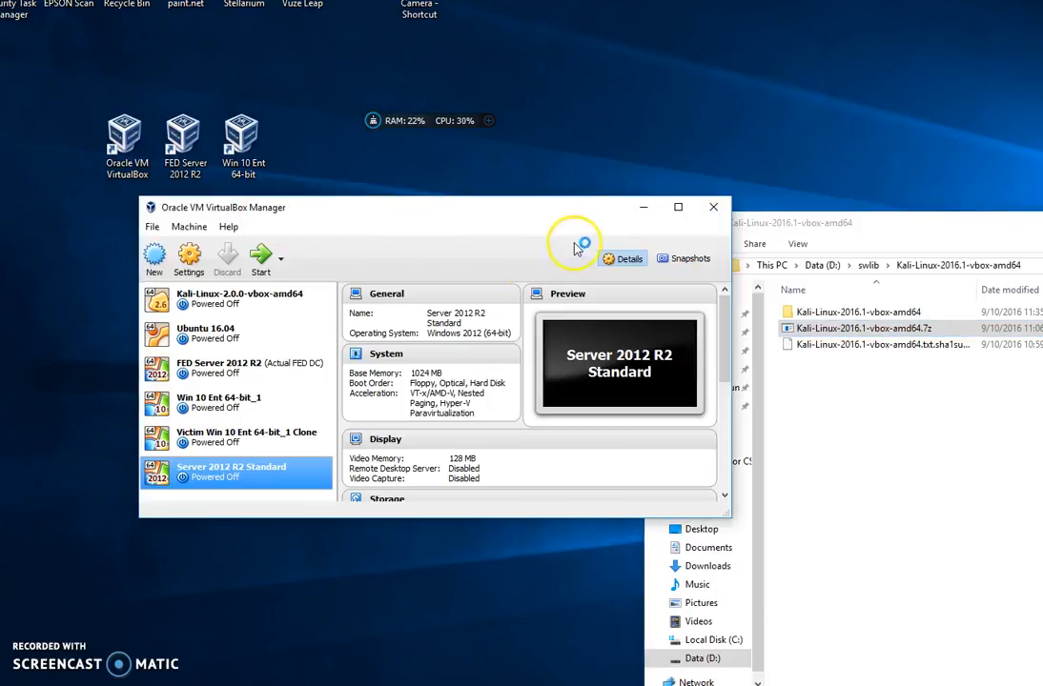
{"action": "right_click", "coordinate": [270, 478]}
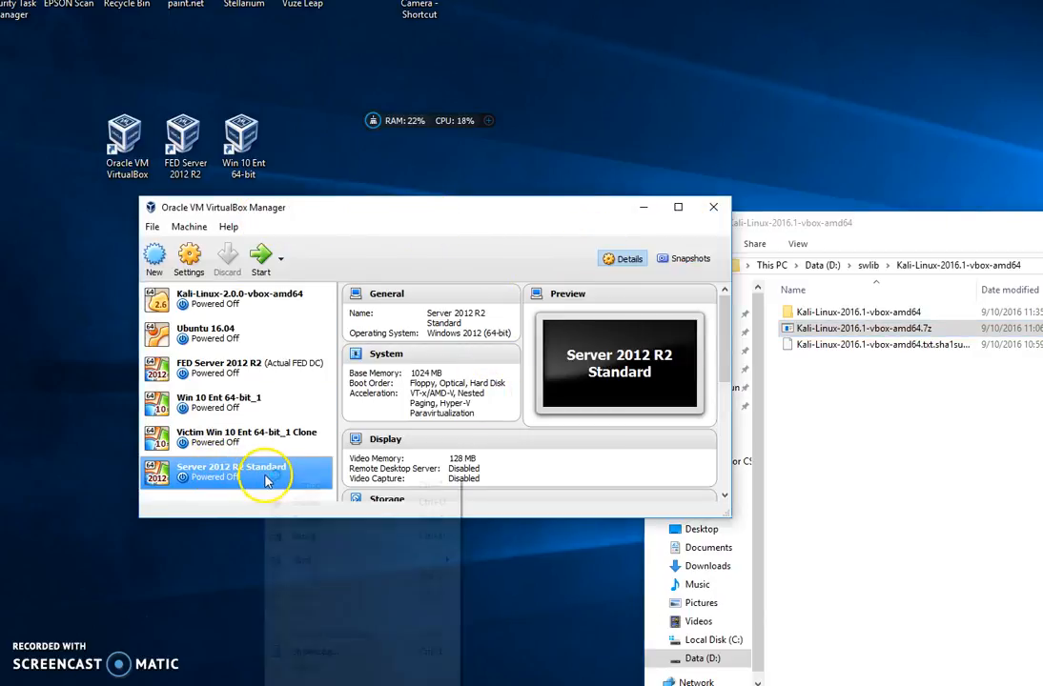
{"action": "left_click", "coordinate": [333, 532]}
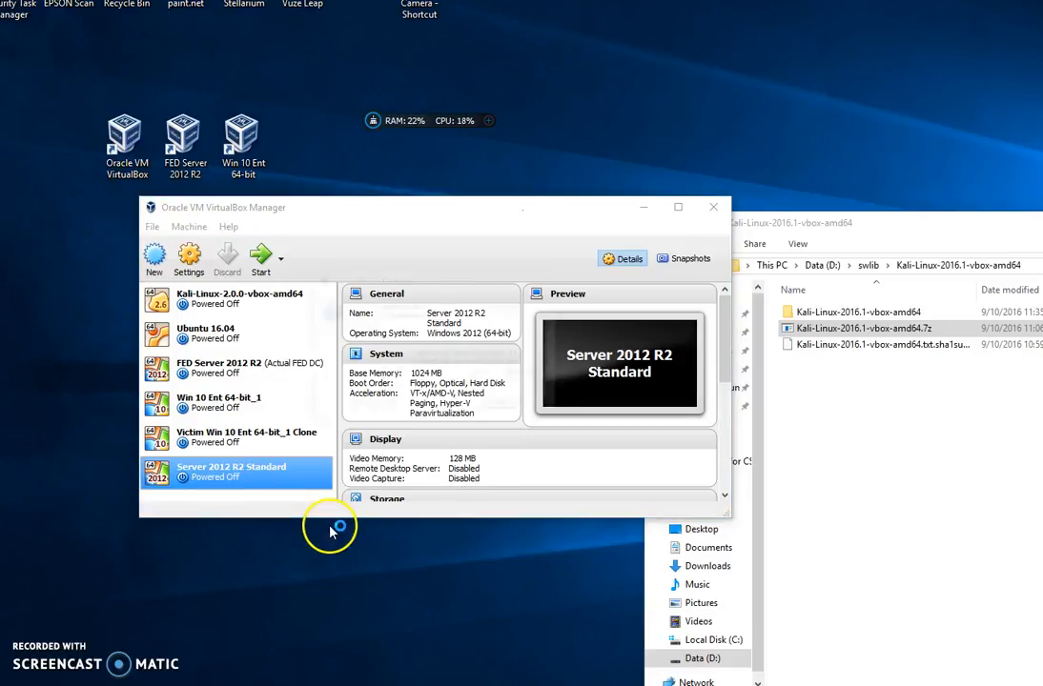
{"action": "left_click", "coordinate": [370, 408]}
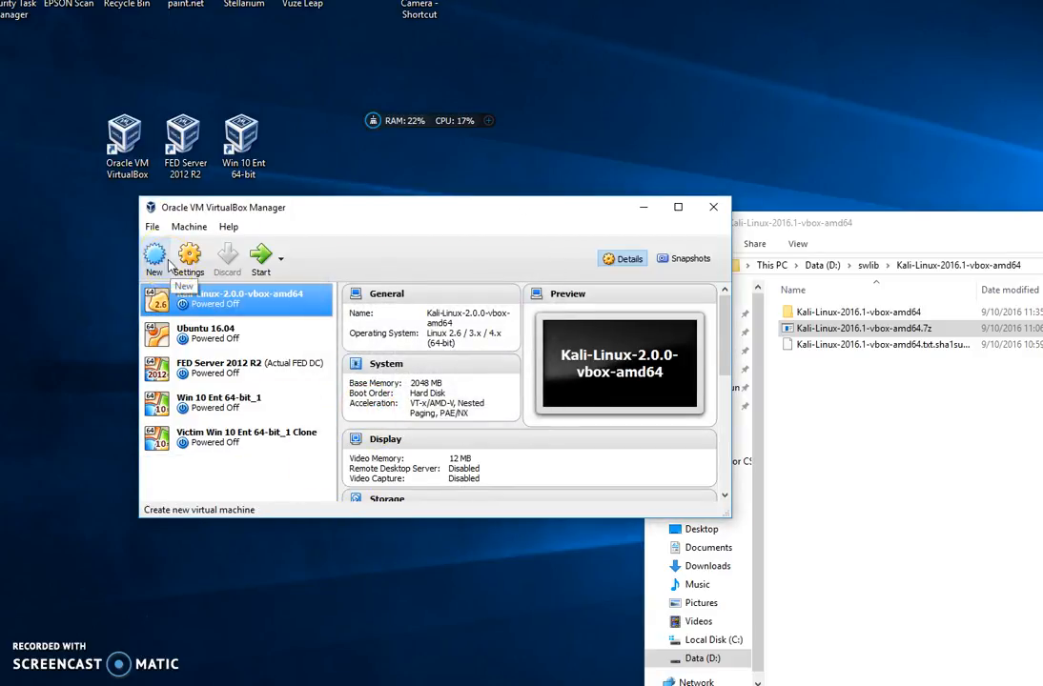
{"action": "left_click", "coordinate": [154, 228]}
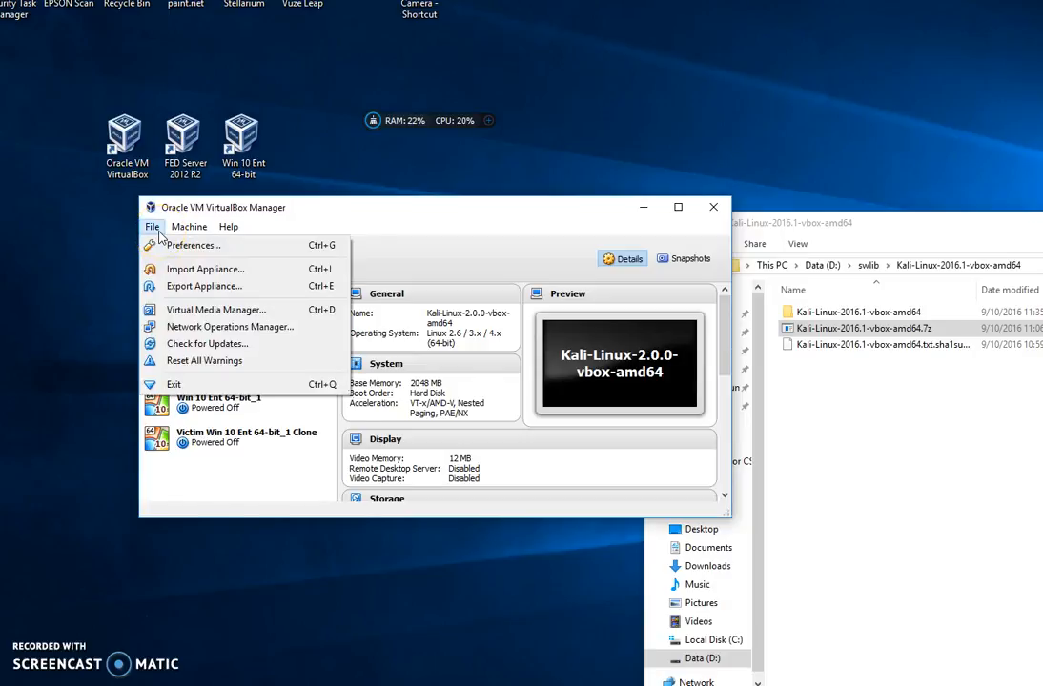
{"action": "left_click", "coordinate": [189, 227]}
Open the extracted Kali-Linux-2016.1-vbox-amd64 subfolder in the folder window and widen the Type column to fit its contents.
{"action": "left_click_drag", "start_coordinate": [958, 225], "coordinate": [689, 226]}
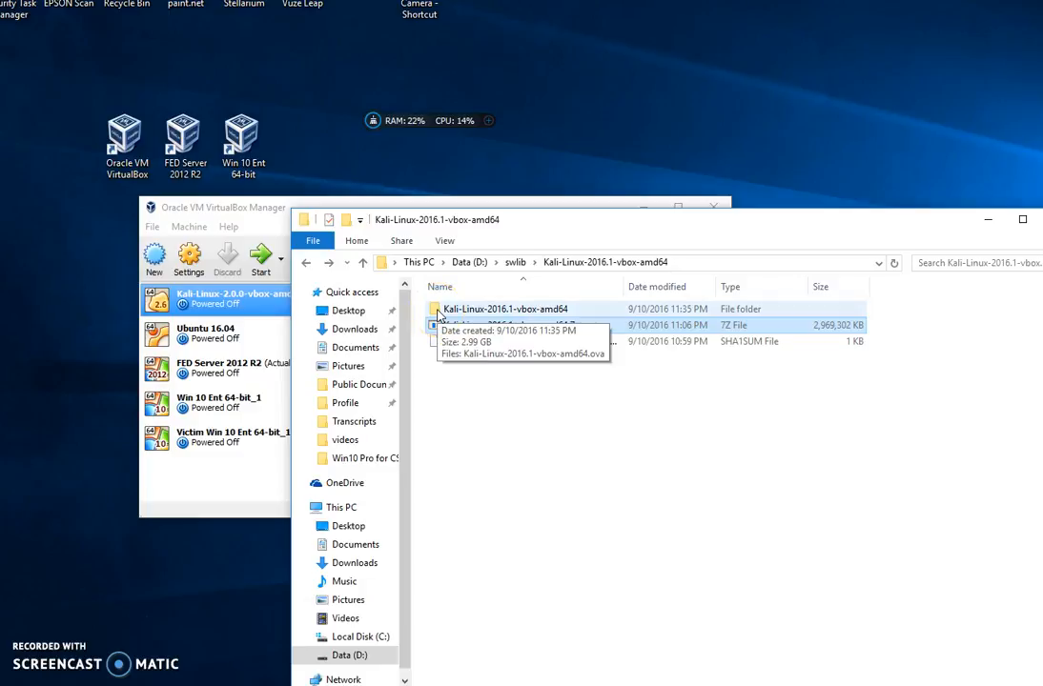
{"action": "double_click", "coordinate": [438, 312]}
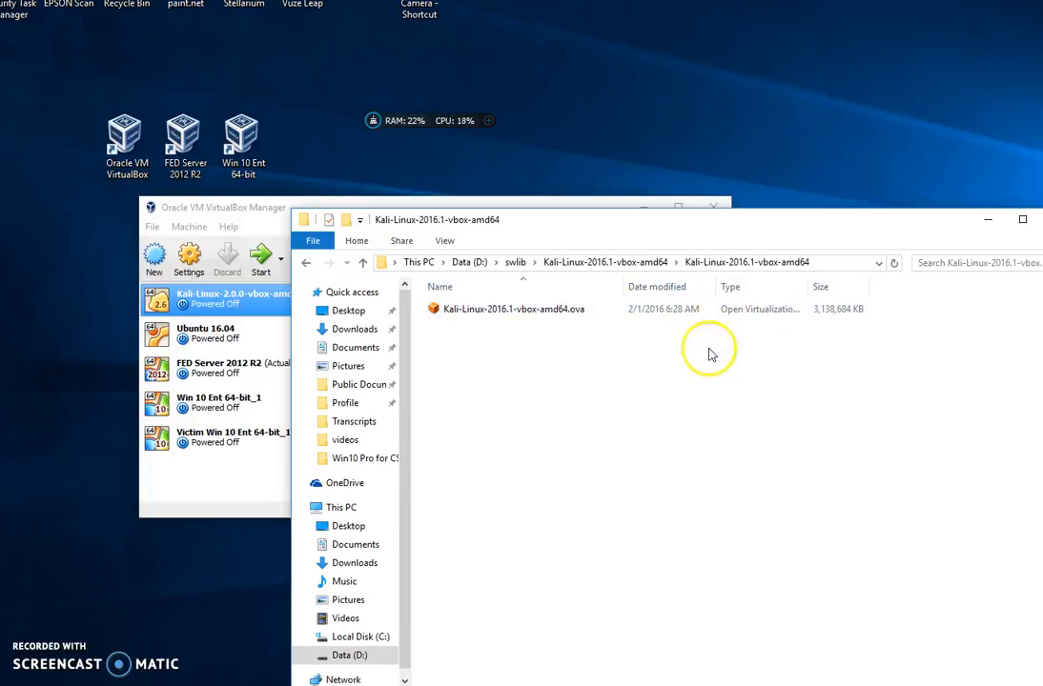
{"action": "double_click", "coordinate": [812, 294]}
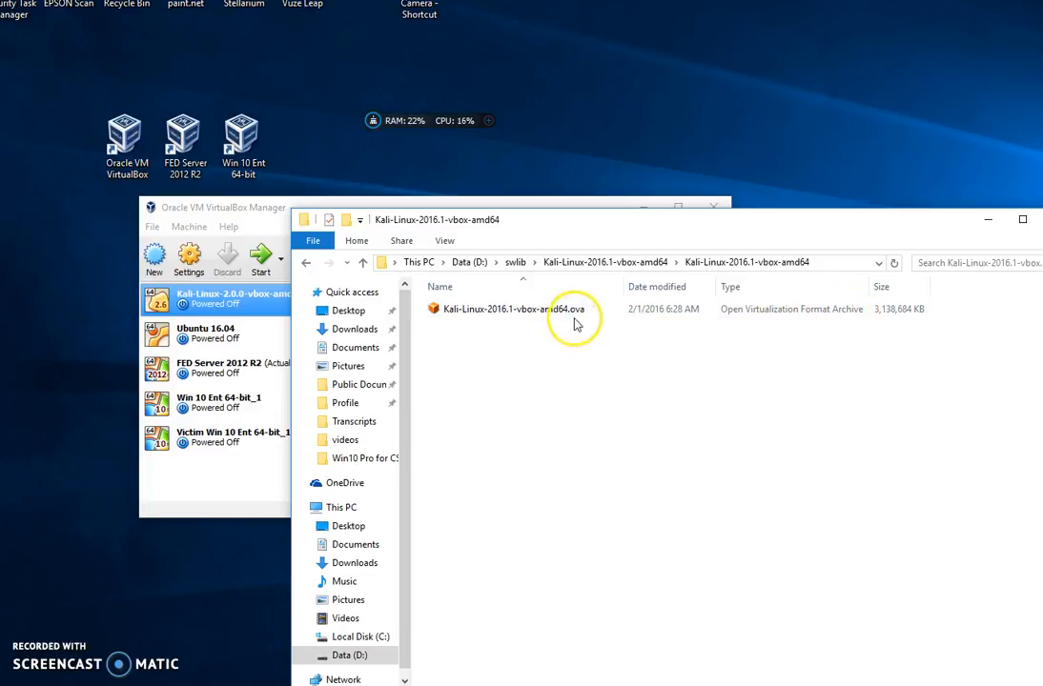
Move the folder window aside and start an appliance import in Oracle VM VirtualBox Manager.
{"action": "left_click_drag", "start_coordinate": [483, 228], "coordinate": [672, 238]}
{"action": "left_click", "coordinate": [310, 227]}
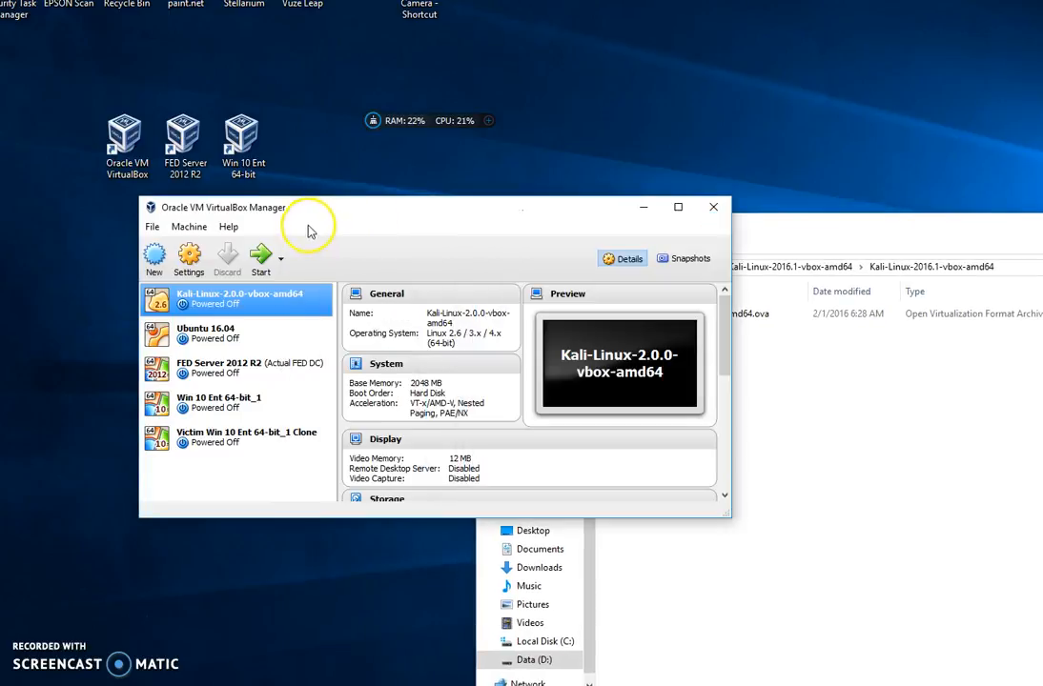
{"action": "left_click", "coordinate": [150, 227]}
{"action": "left_click", "coordinate": [195, 269]}
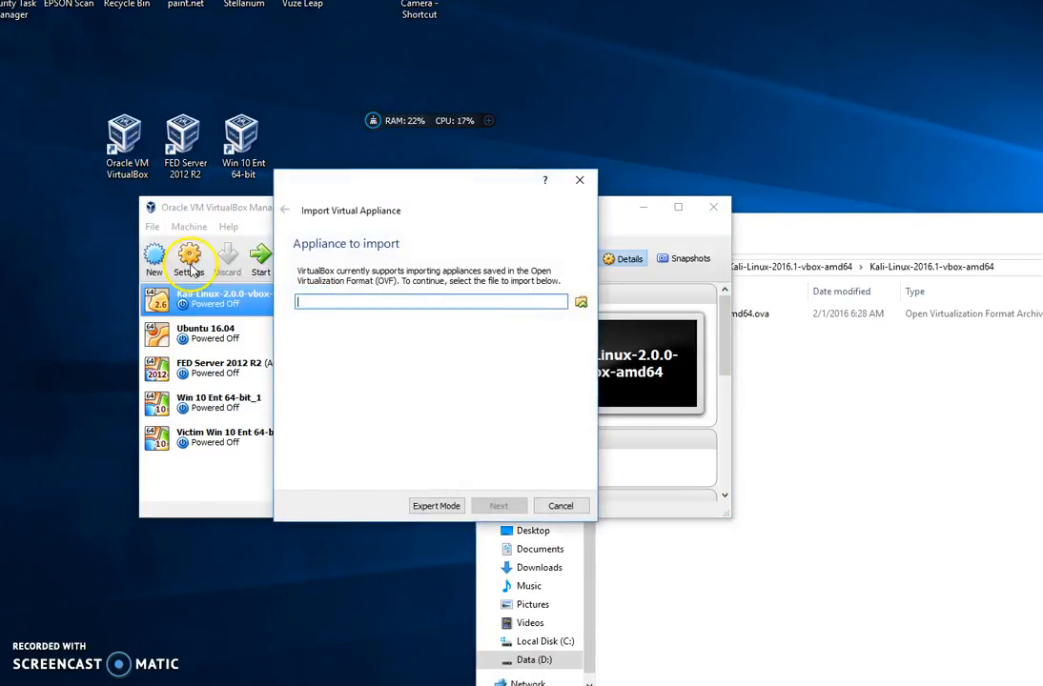
Import Kali-Linux-2016.1-vbox-amd64.ova from the nested Kali-Linux-2016.1-vbox-amd64 folders in D:\swlib, keeping the suggested appliance settings.
{"action": "left_click", "coordinate": [581, 302]}
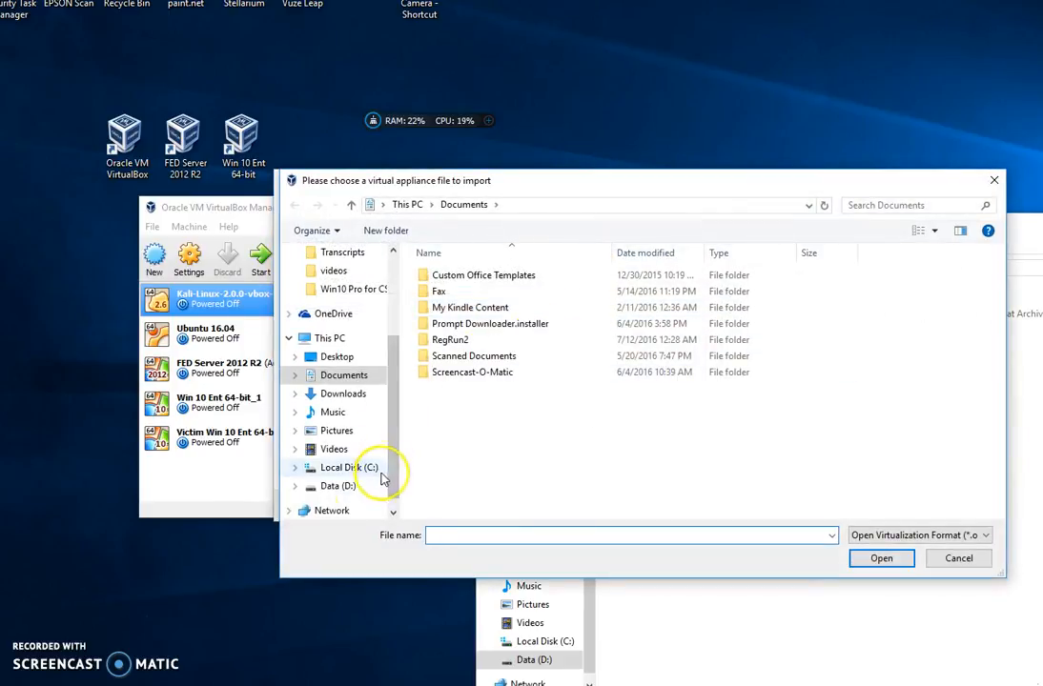
{"action": "left_click", "coordinate": [303, 485]}
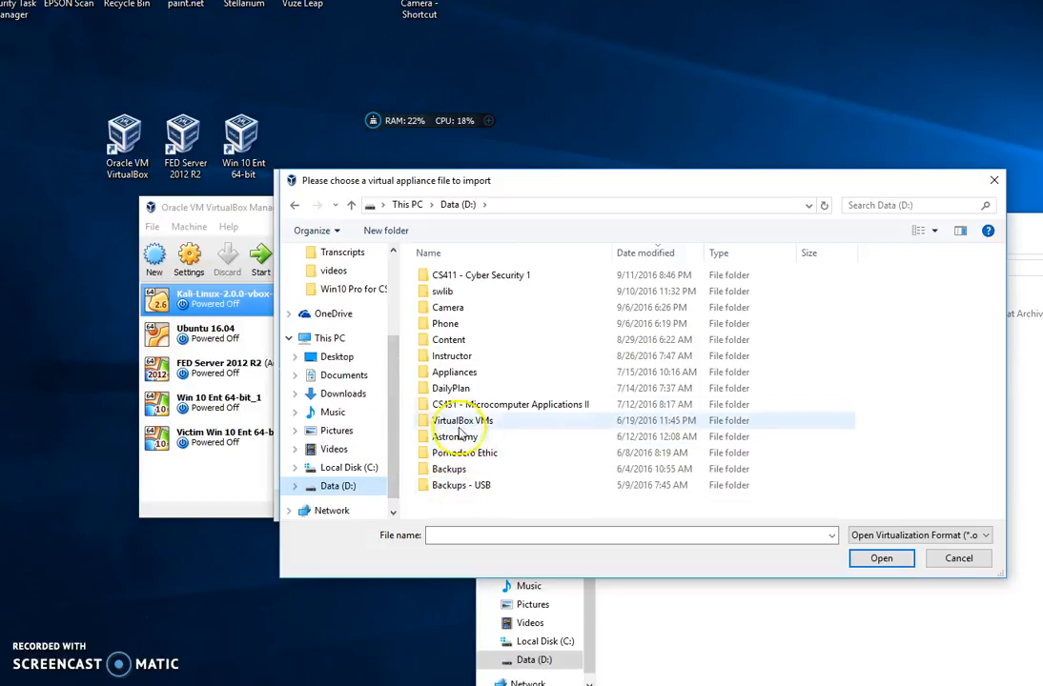
{"action": "double_click", "coordinate": [458, 291]}
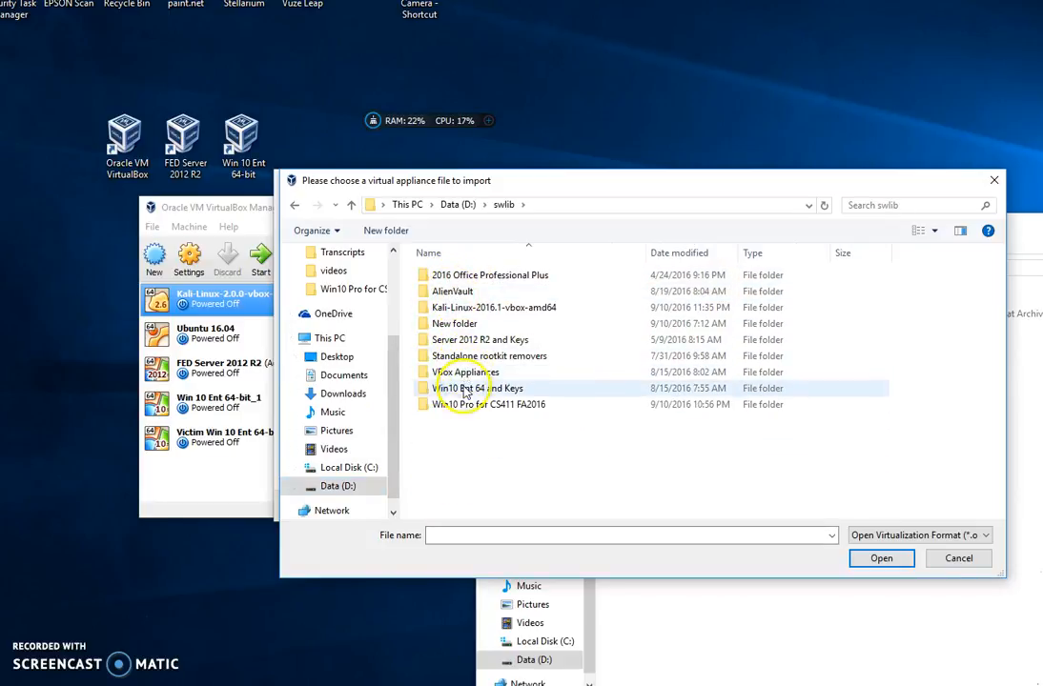
{"action": "double_click", "coordinate": [434, 307]}
{"action": "double_click", "coordinate": [442, 284]}
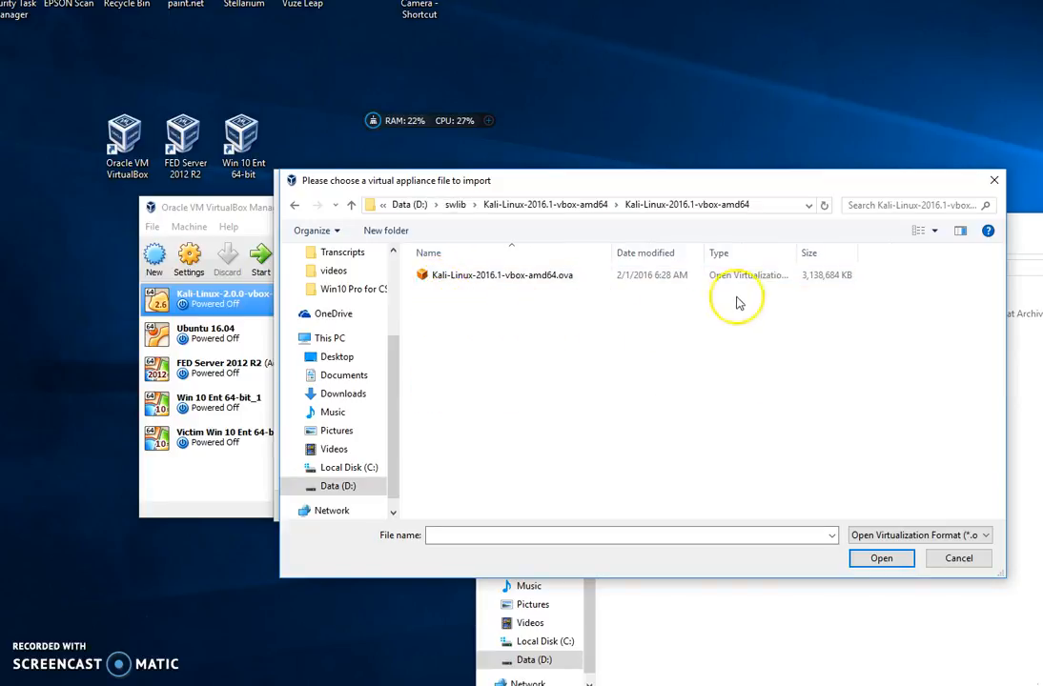
{"action": "left_click", "coordinate": [486, 275]}
{"action": "left_click", "coordinate": [863, 560]}
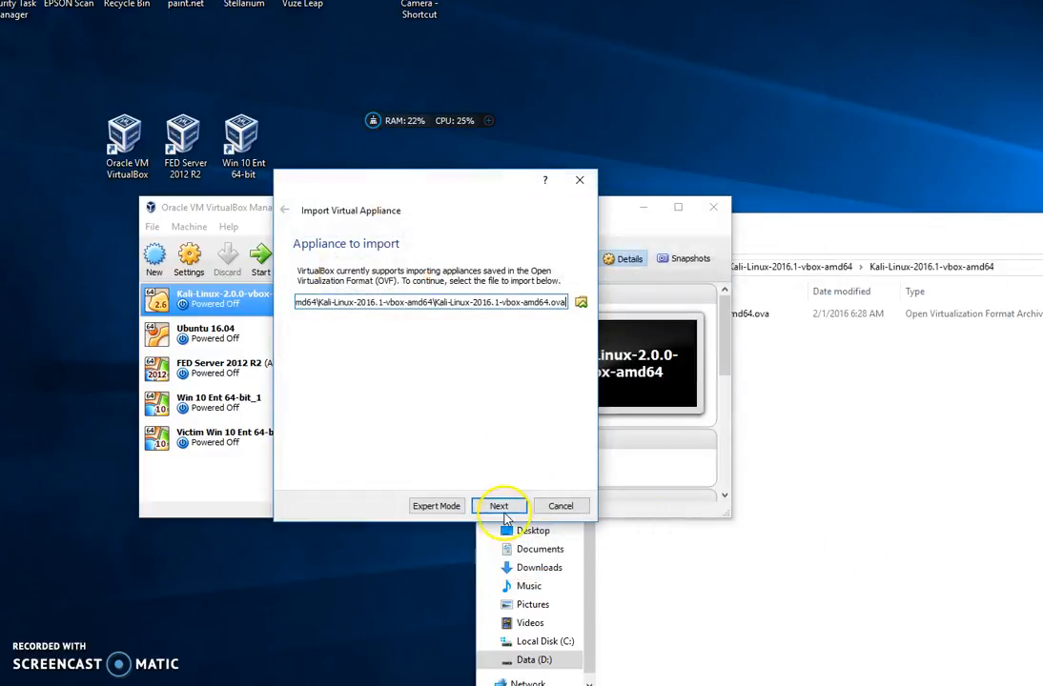
{"action": "left_click", "coordinate": [500, 506]}
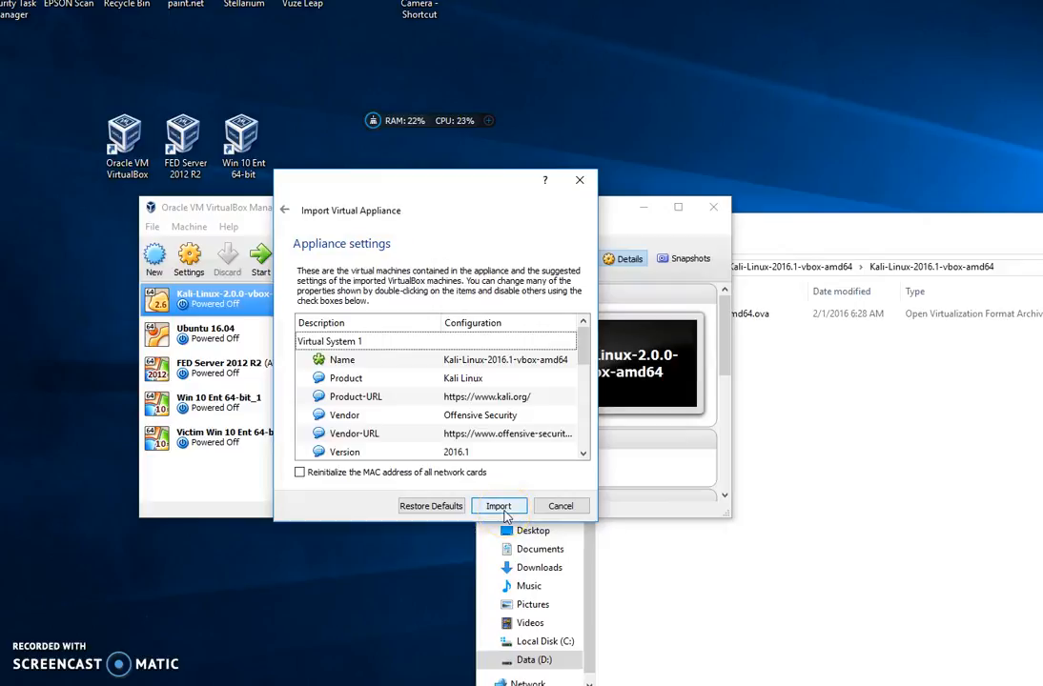
{"action": "left_click", "coordinate": [499, 506]}
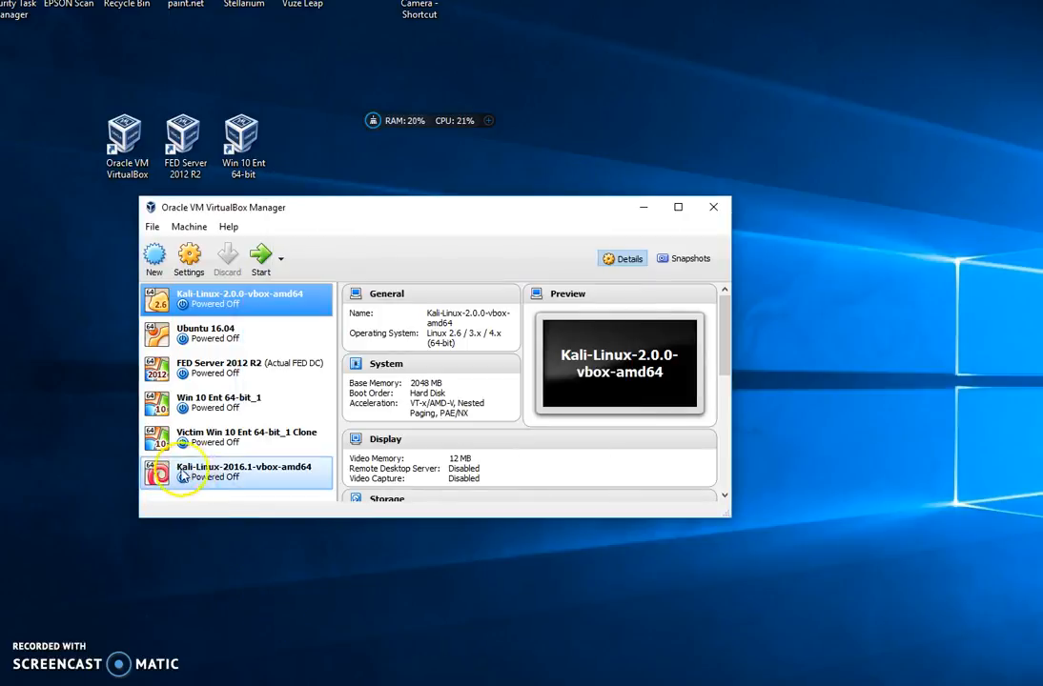
Compare the details of the imported Kali-Linux-2016.1-vbox-amd64 machine with those of Kali-Linux-2.0.0-vbox-amd64.
{"action": "left_click", "coordinate": [231, 479]}
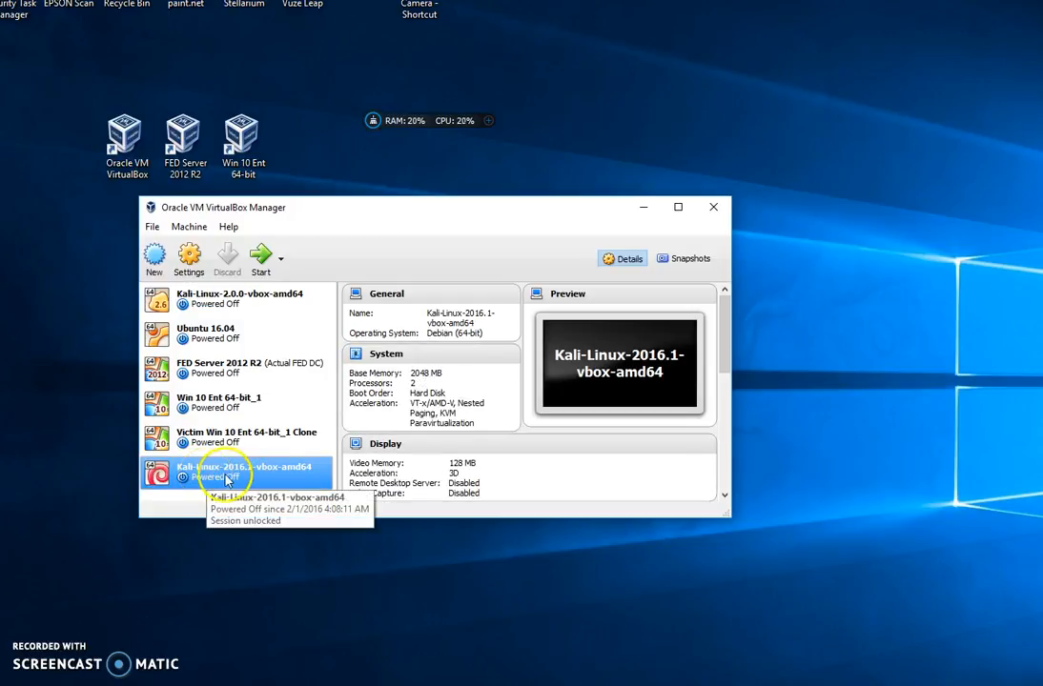
{"action": "left_click", "coordinate": [202, 305]}
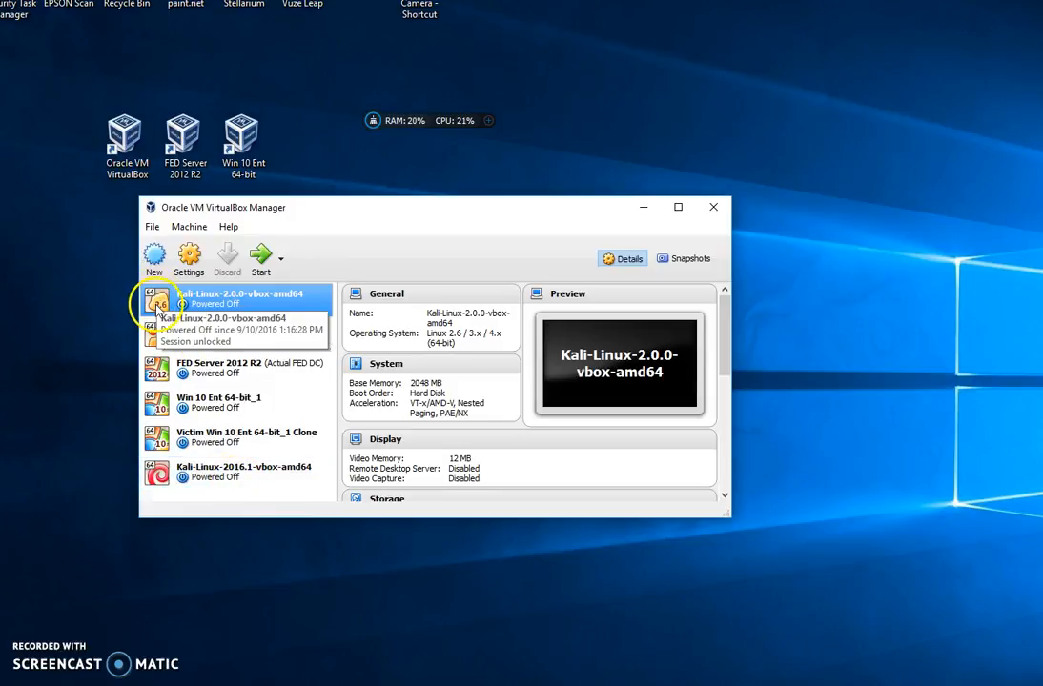
{"action": "left_click", "coordinate": [208, 471]}
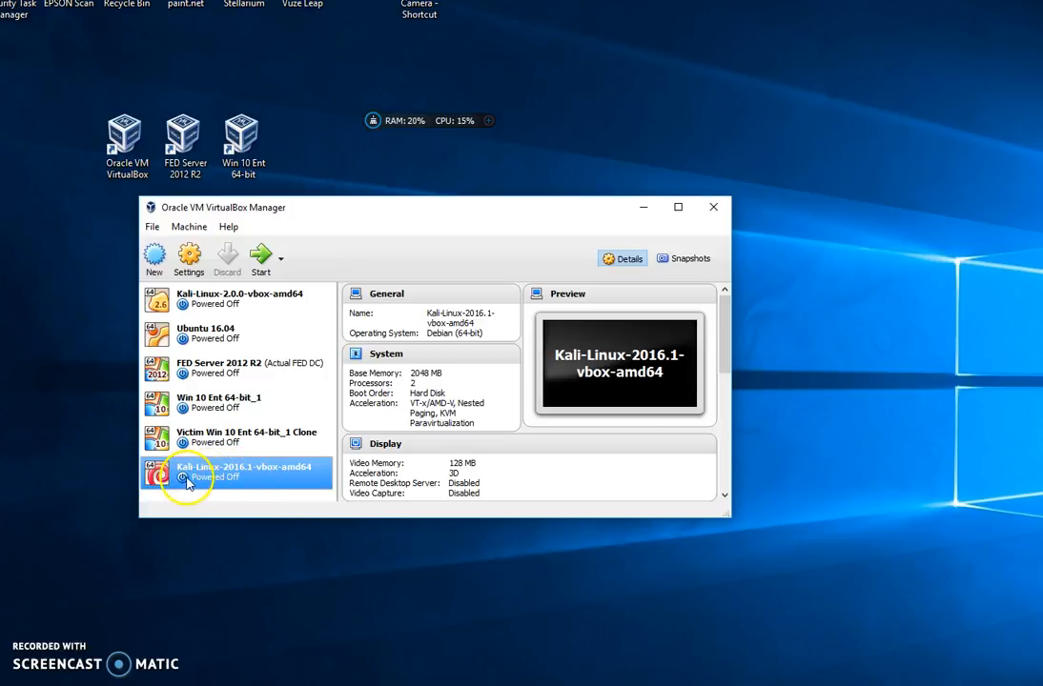
Start the Kali-Linux-2016.1-vbox-amd64 virtual machine normally and move its window away from the VM list.
{"action": "right_click", "coordinate": [245, 474]}
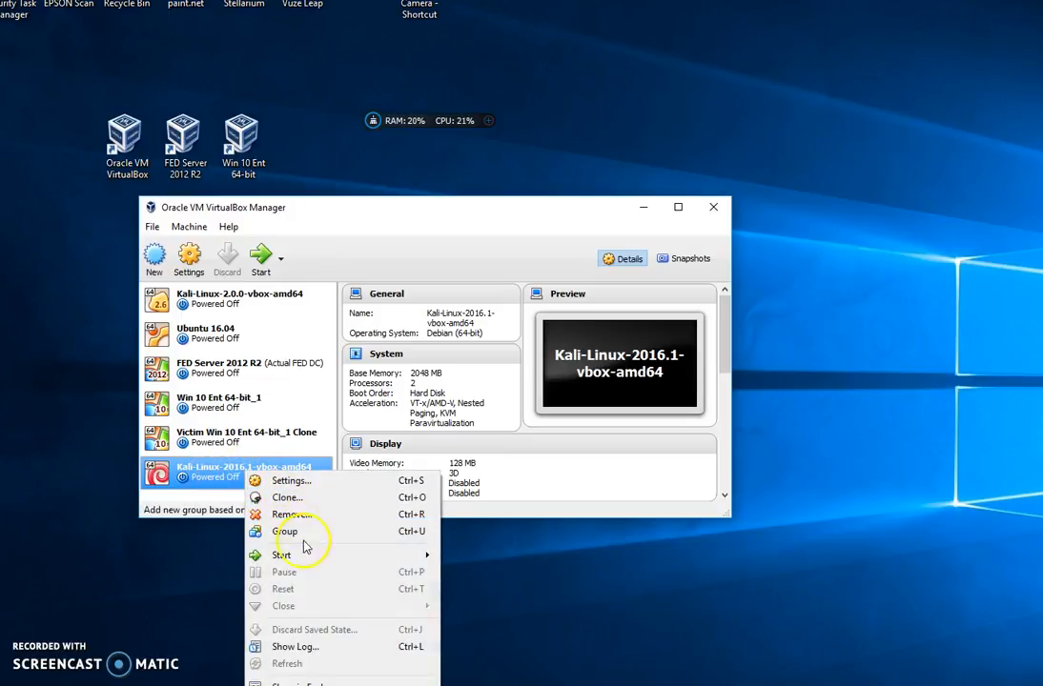
{"action": "mouse_move", "coordinate": [324, 556]}
{"action": "left_click", "coordinate": [450, 557]}
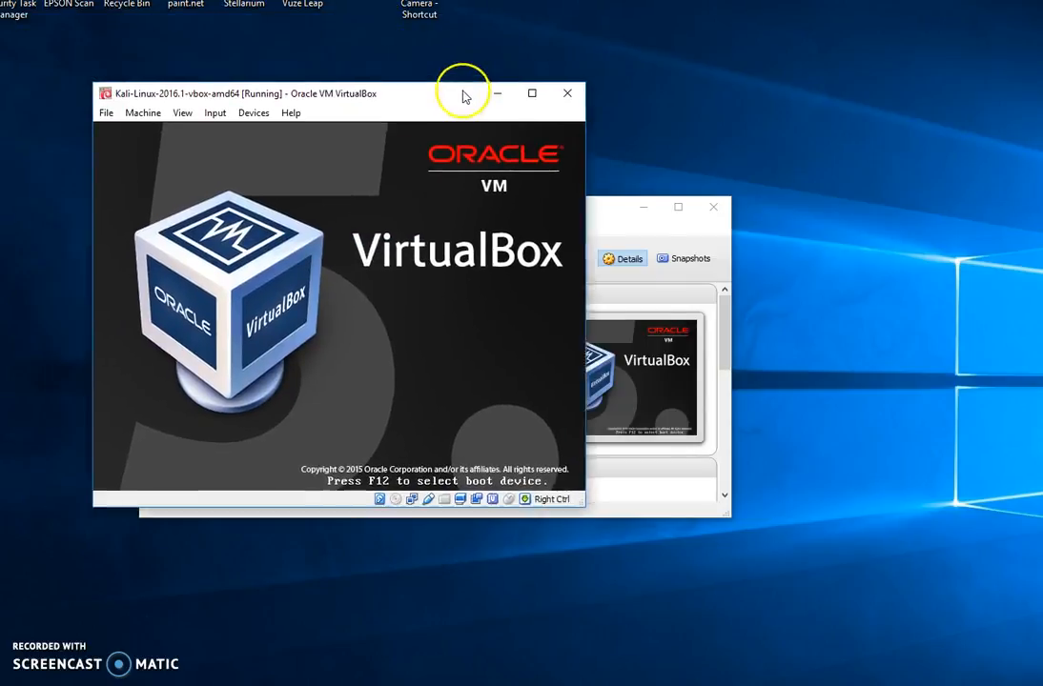
{"action": "left_click_drag", "start_coordinate": [463, 95], "coordinate": [807, 116]}
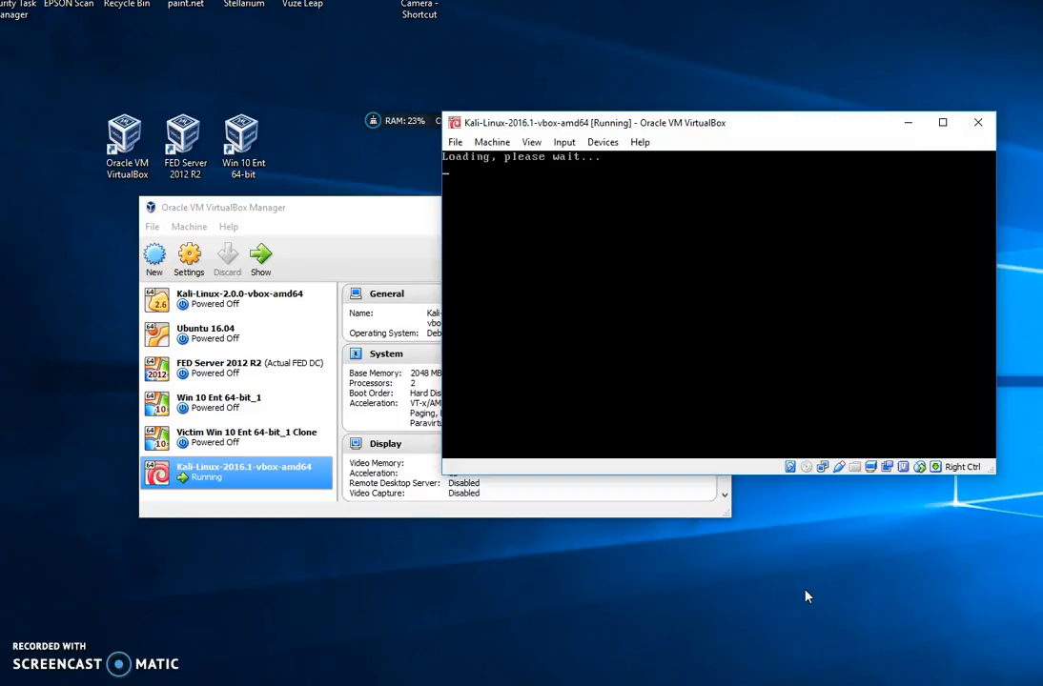
{"action": "left_click", "coordinate": [801, 394]}
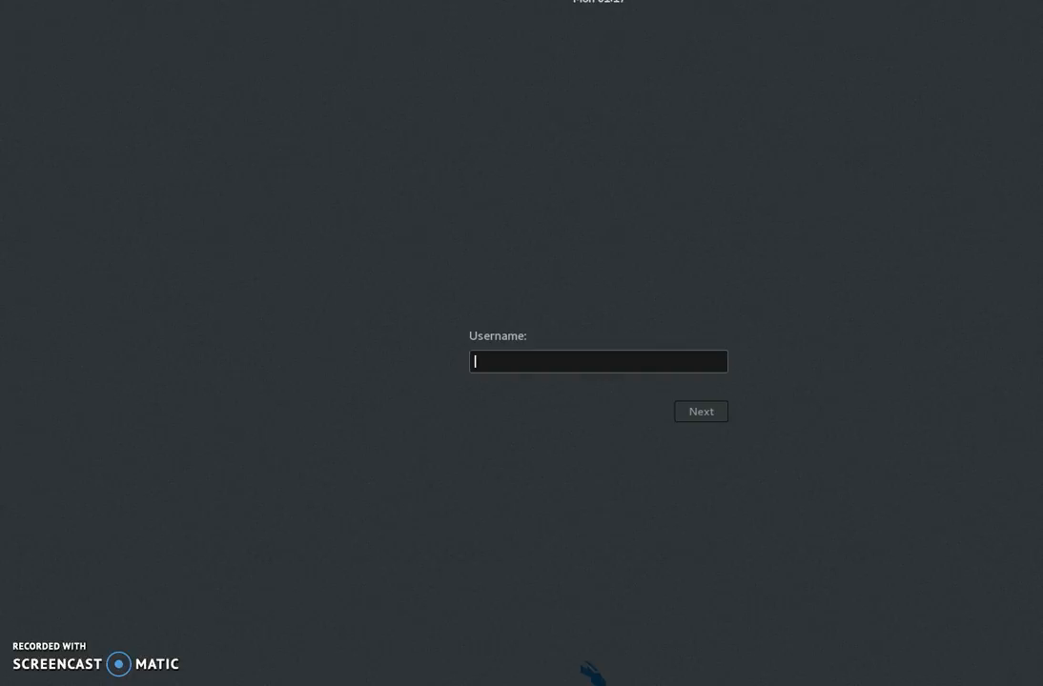
Switch the running Kali virtual machine from full screen to scaled mode and reposition its window on the desktop.
{"action": "key", "text": "ctrl+Home"}
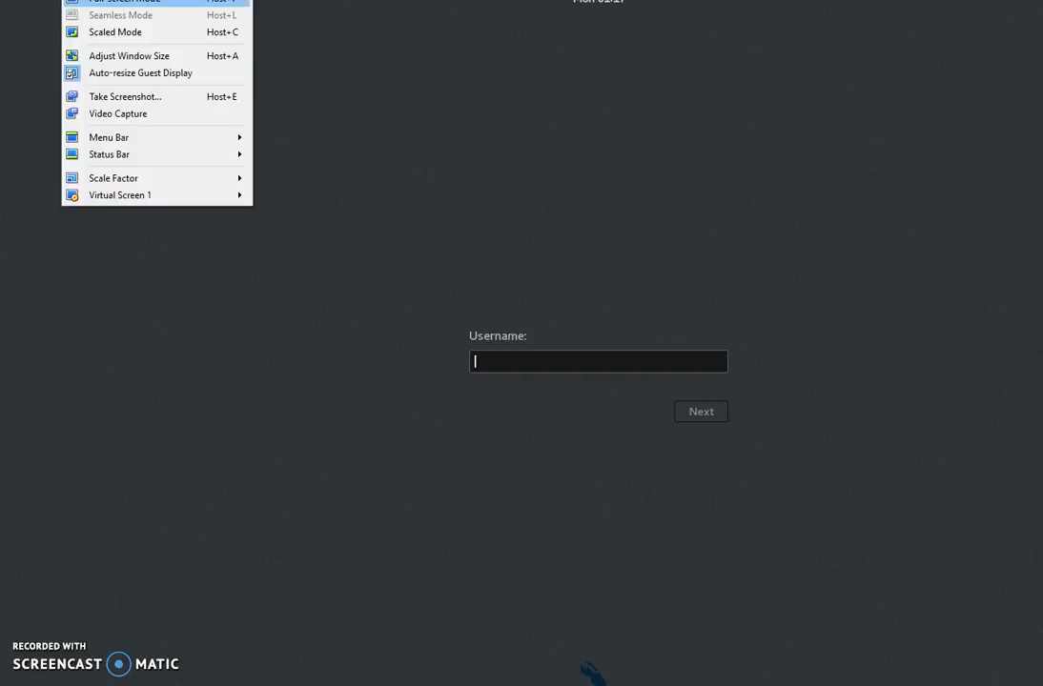
{"action": "left_click", "coordinate": [95, 31]}
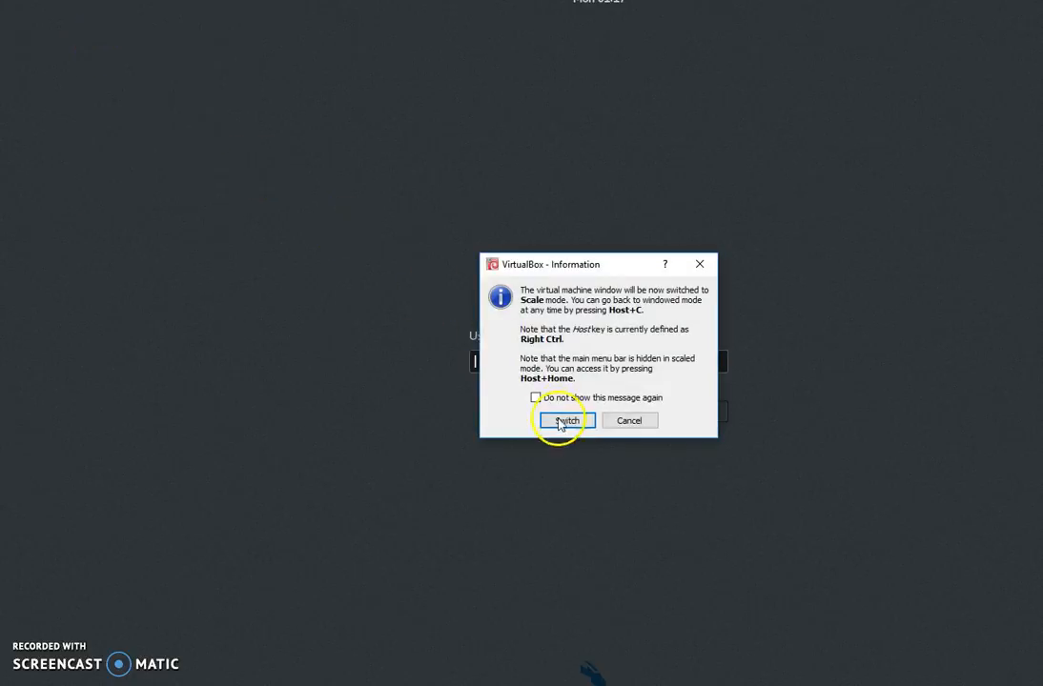
{"action": "left_click", "coordinate": [566, 421]}
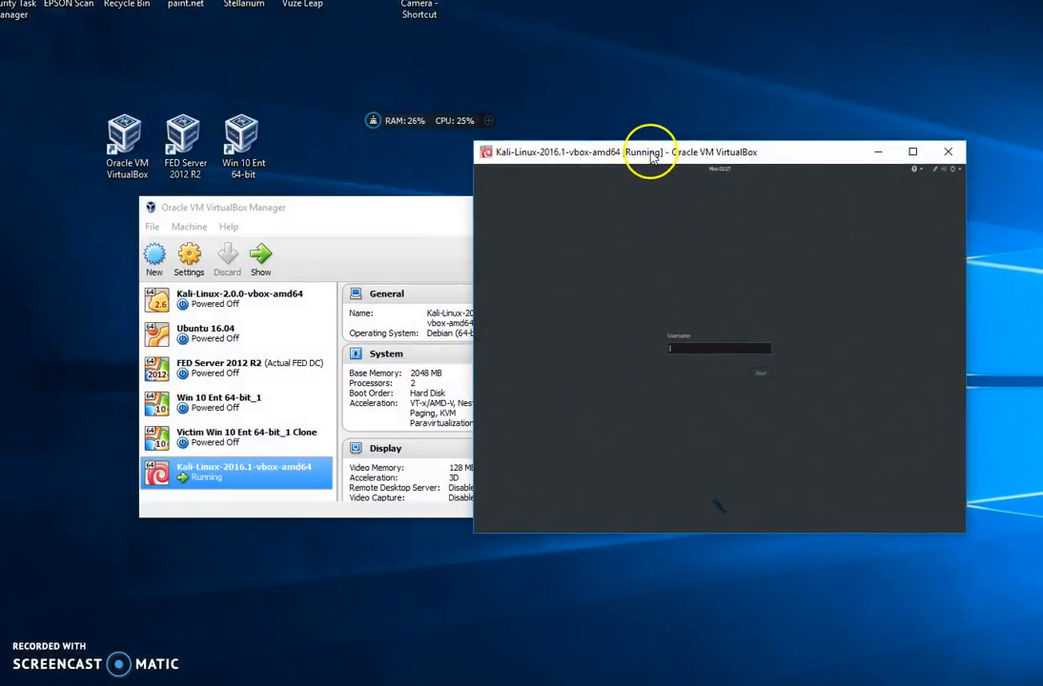
{"action": "left_click_drag", "start_coordinate": [652, 155], "coordinate": [604, 154]}
Try to sign in to Kali Linux as root with the account password, and cancel back to the username prompt.
{"action": "left_click", "coordinate": [625, 348]}
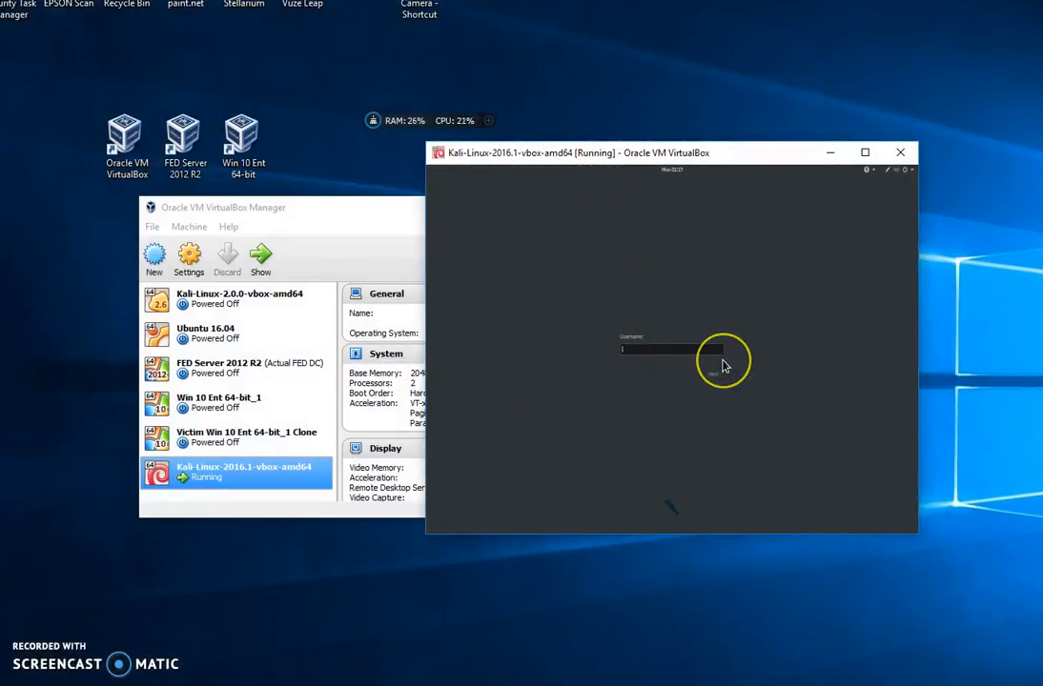
{"action": "type", "text": "ro"}
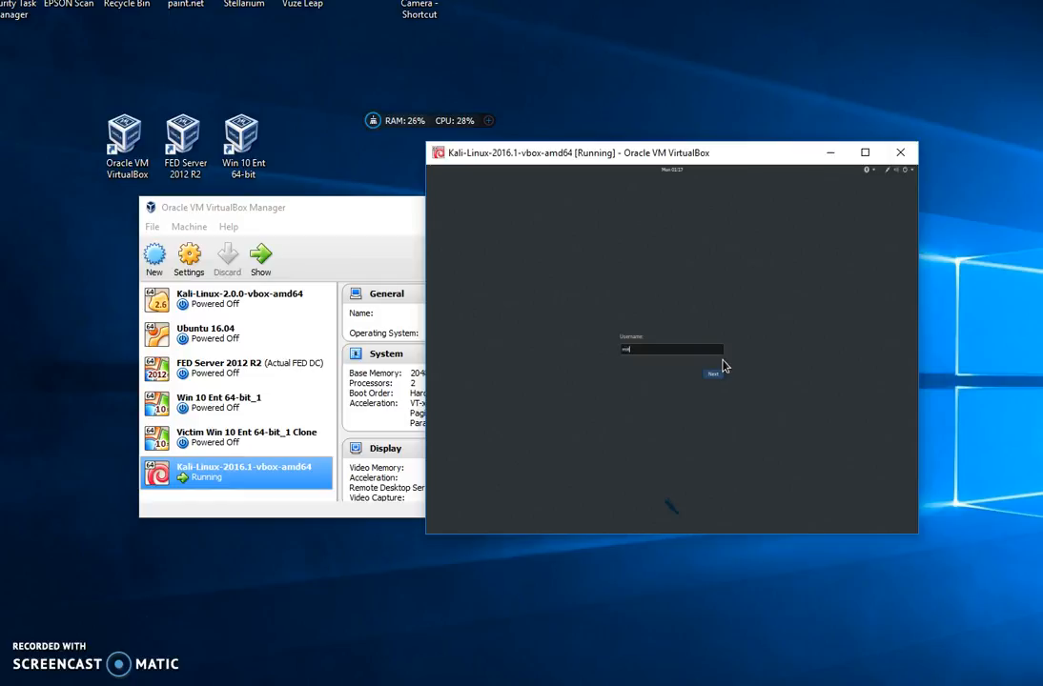
{"action": "key", "text": "Return"}
{"action": "type", "text": "too"}
{"action": "key", "text": "Return"}
{"action": "type", "text": "to"}
{"action": "key", "text": "Return"}
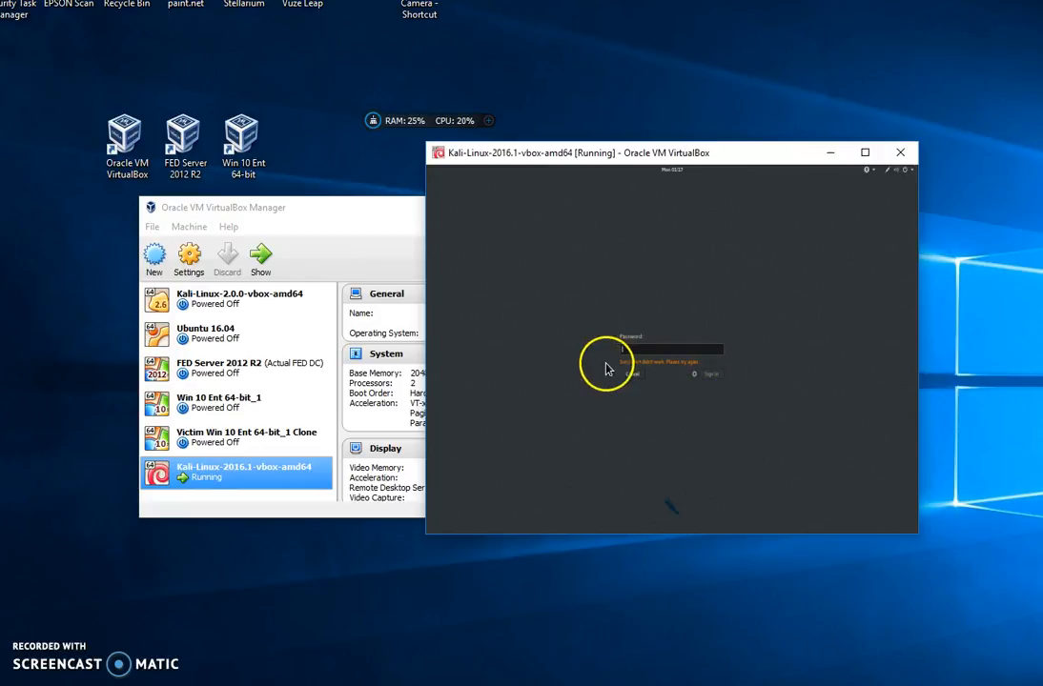
{"action": "left_click", "coordinate": [634, 374]}
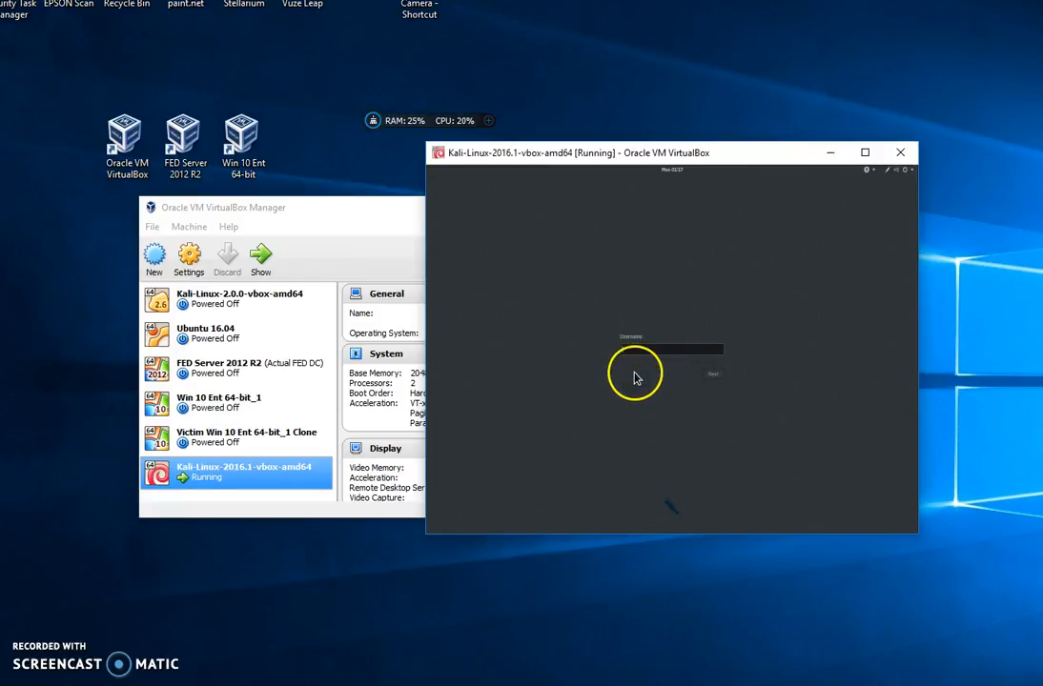
Sign in to Kali Linux with the username root and the account password.
{"action": "type", "text": "root"}
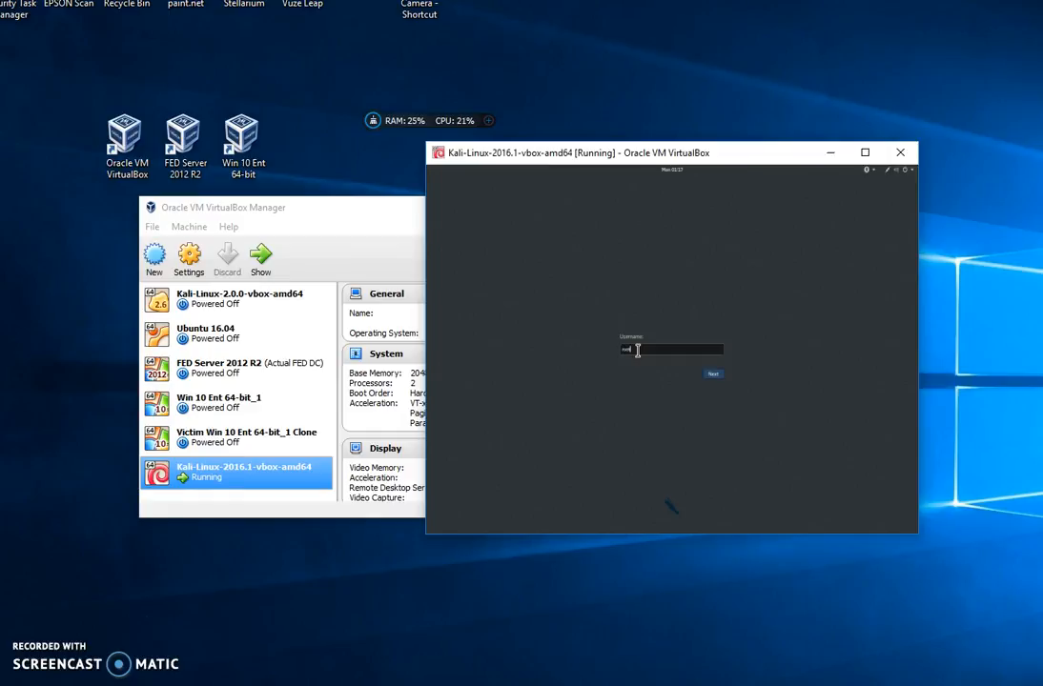
{"action": "key", "text": "Return"}
{"action": "type", "text": "to"}
{"action": "key", "text": "Return"}
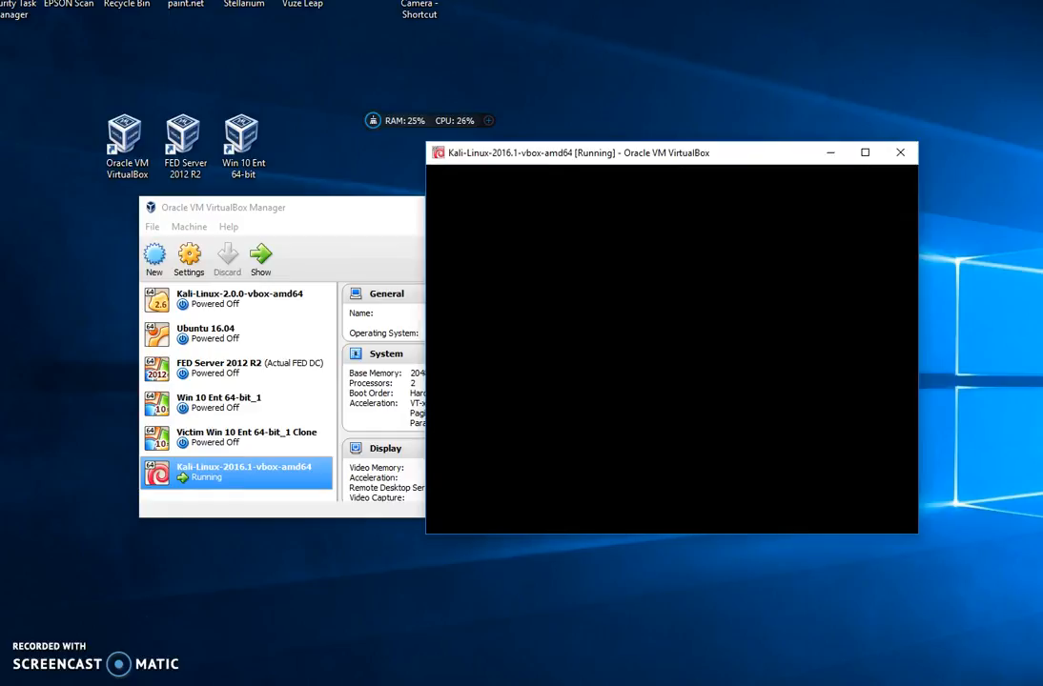